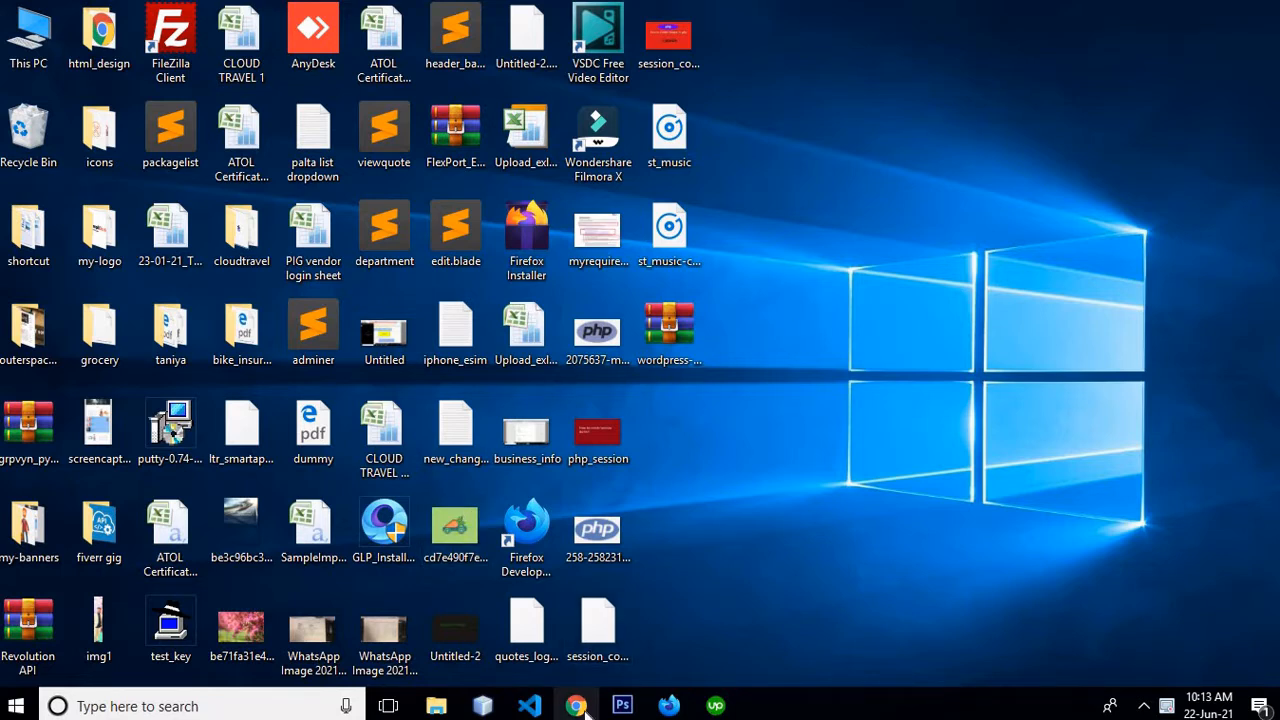
Search 'wordpress download' in Chrome and scroll the WordPress.org page to the 5.7.2 download button
{"action": "mouse_move", "coordinate": [586, 708]}
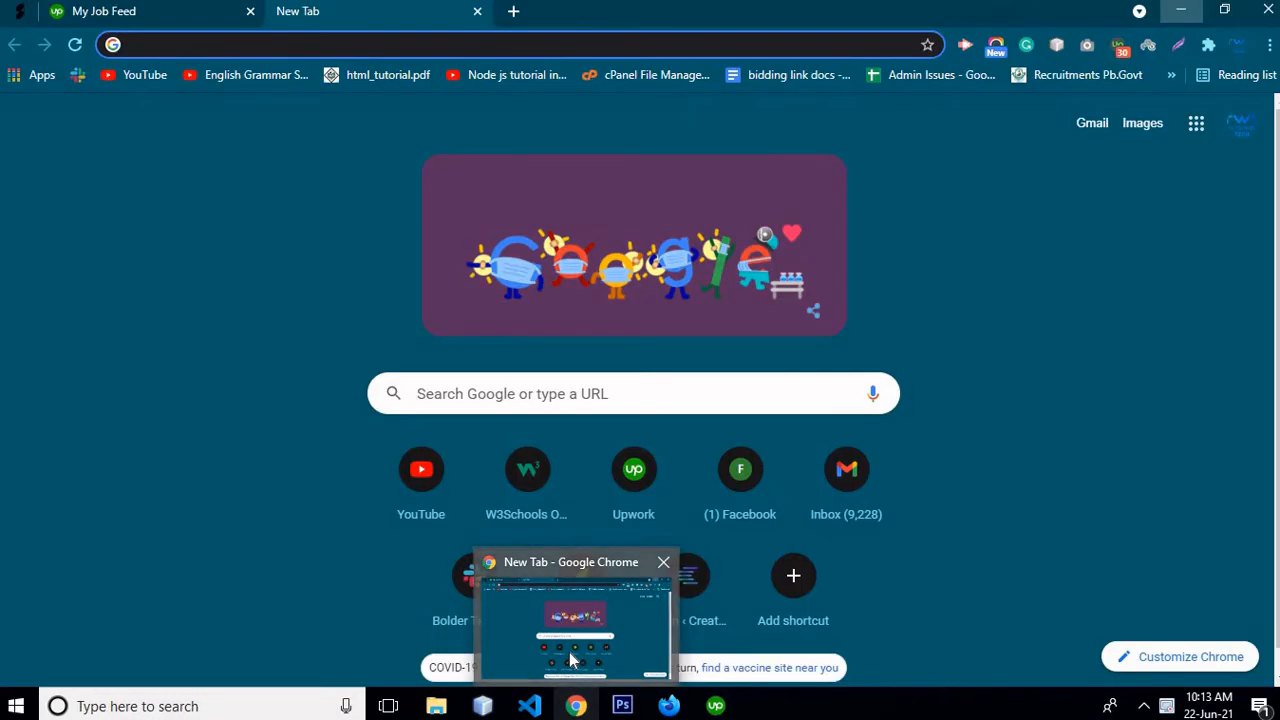
{"action": "left_click", "coordinate": [572, 660]}
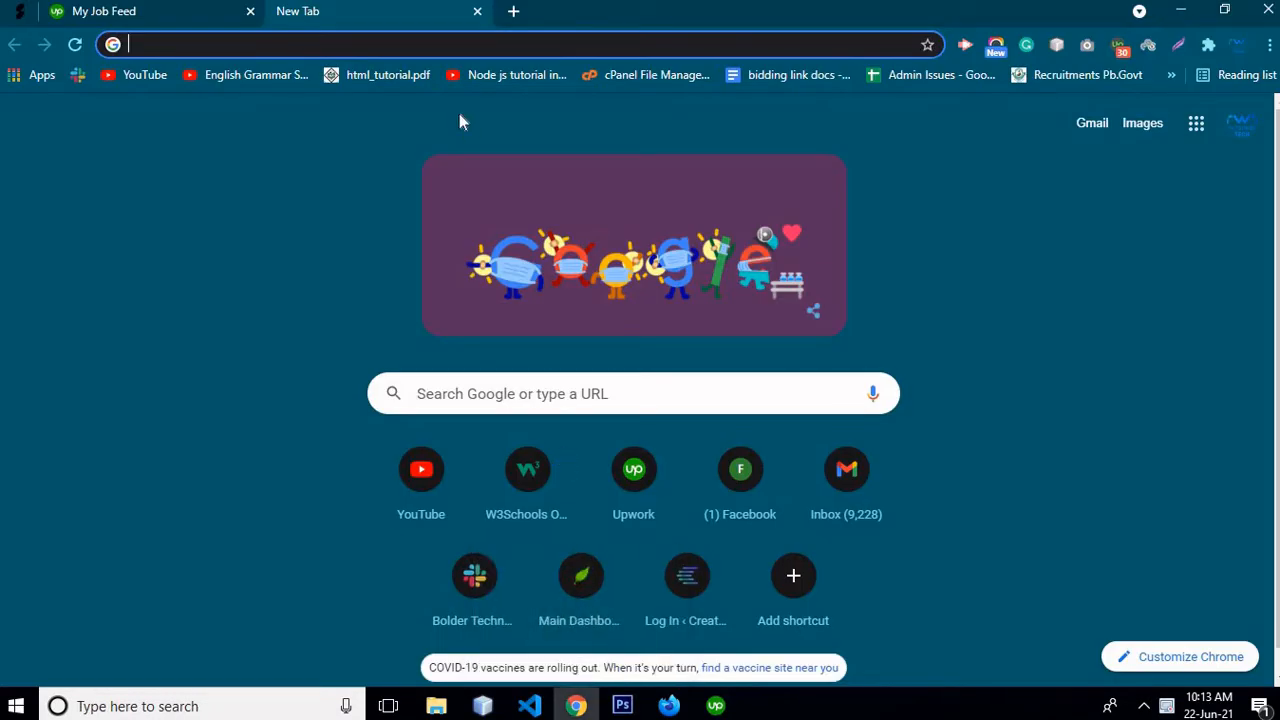
{"action": "left_click", "coordinate": [330, 47]}
{"action": "type", "text": "word"}
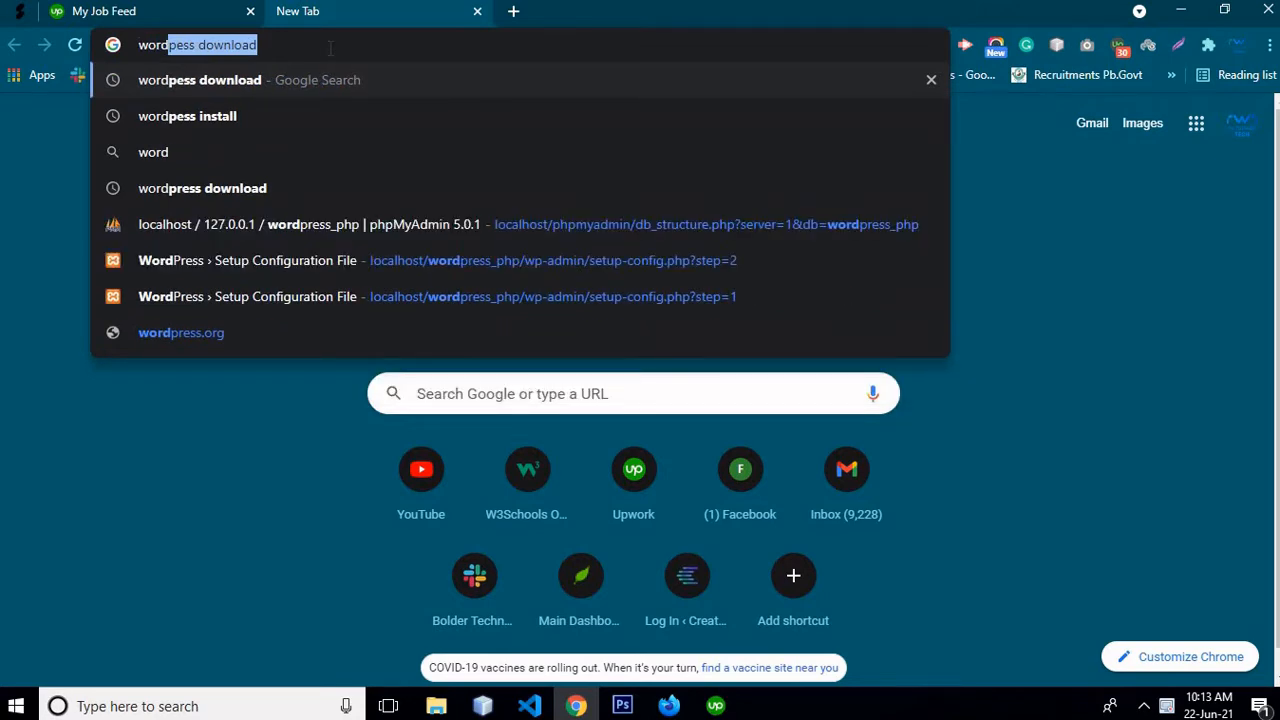
{"action": "key", "text": "Right"}
{"action": "key", "text": "Return"}
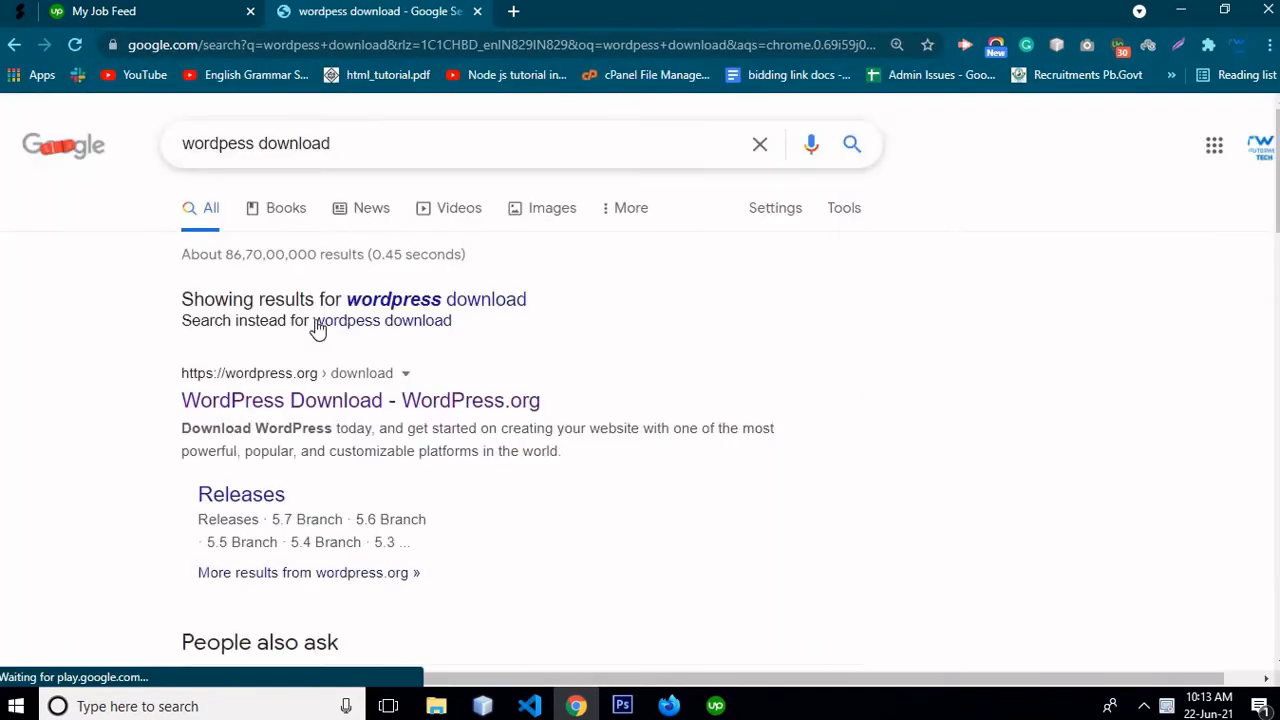
{"action": "left_click", "coordinate": [294, 391]}
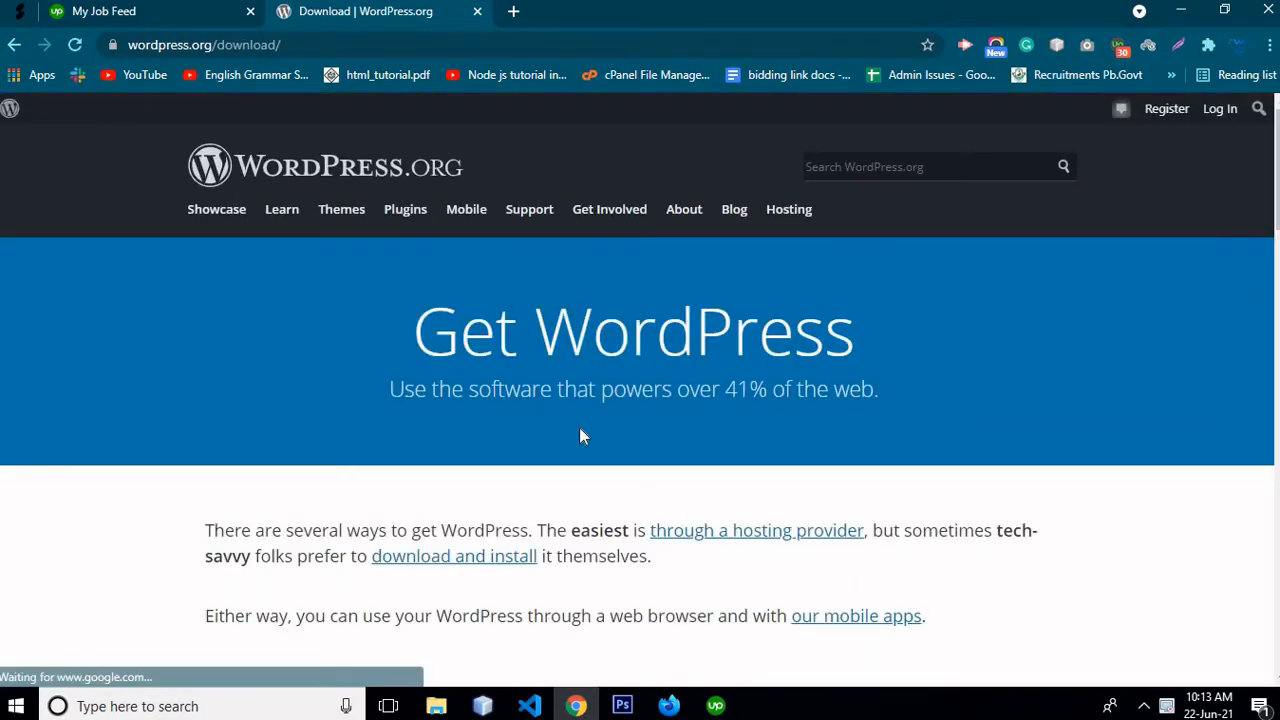
{"action": "scroll", "coordinate": [580, 432], "scroll_direction": "down", "scroll_amount": 6}
{"action": "scroll", "coordinate": [580, 435], "scroll_direction": "down", "scroll_amount": 5}
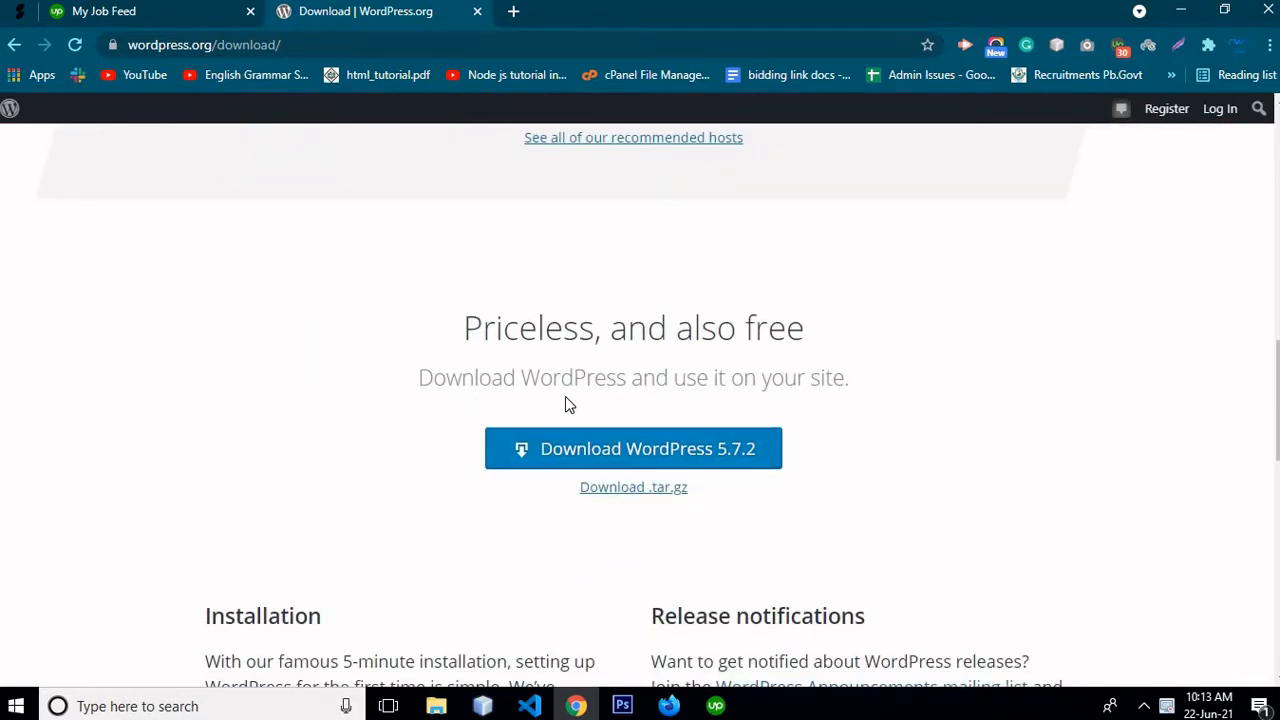
Select the wordpress-5.7.2 zip on the desktop, then browse via This PC to C:\xampp\htdocs
{"action": "left_click", "coordinate": [1181, 12]}
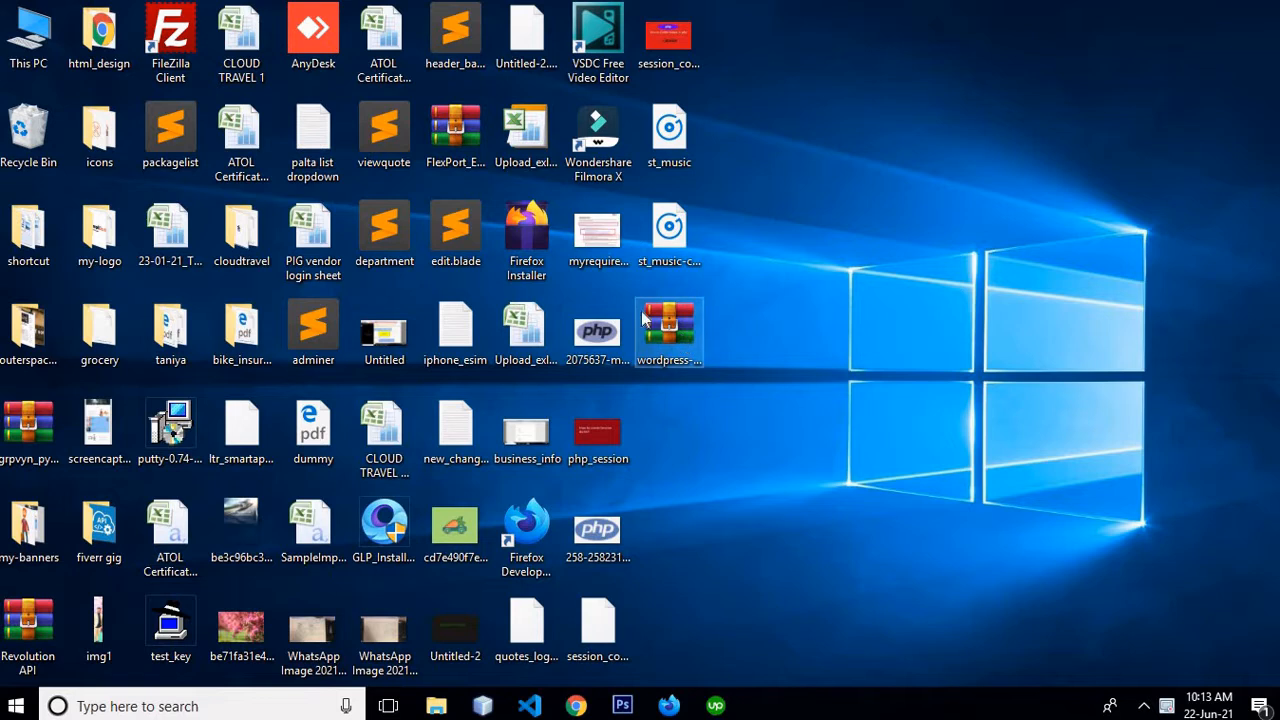
{"action": "left_click", "coordinate": [676, 333]}
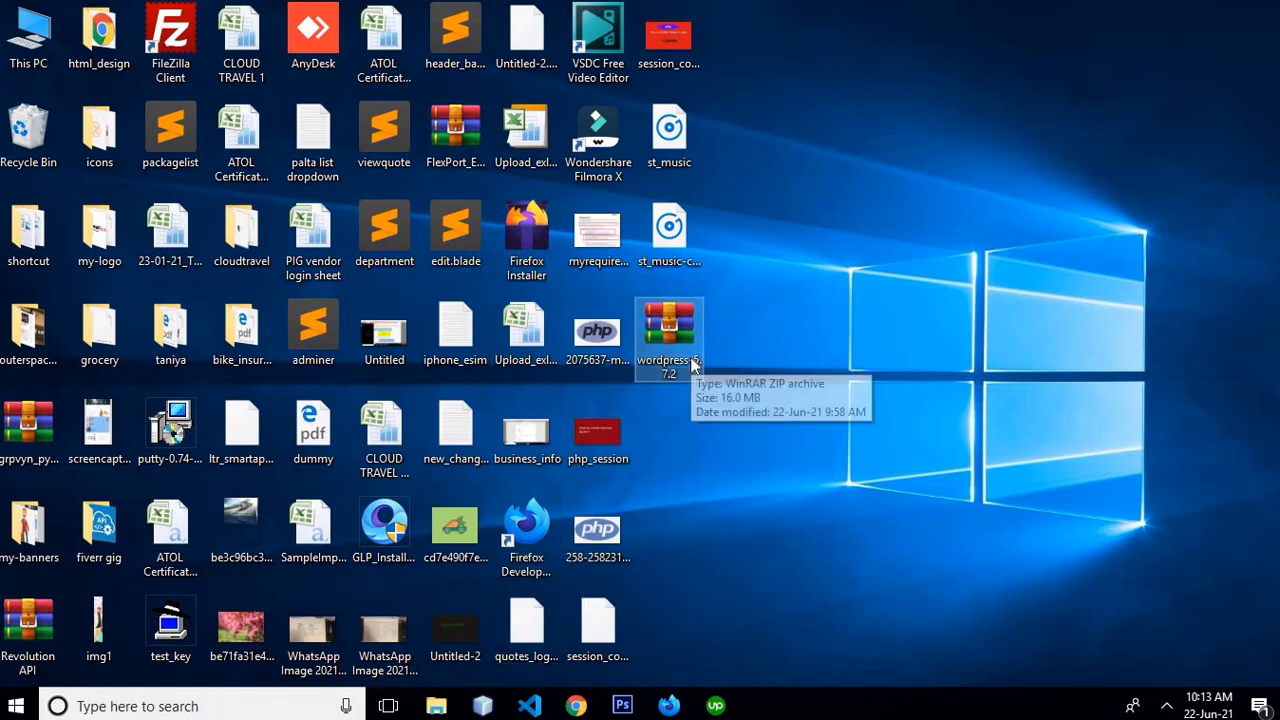
{"action": "left_click", "coordinate": [436, 706]}
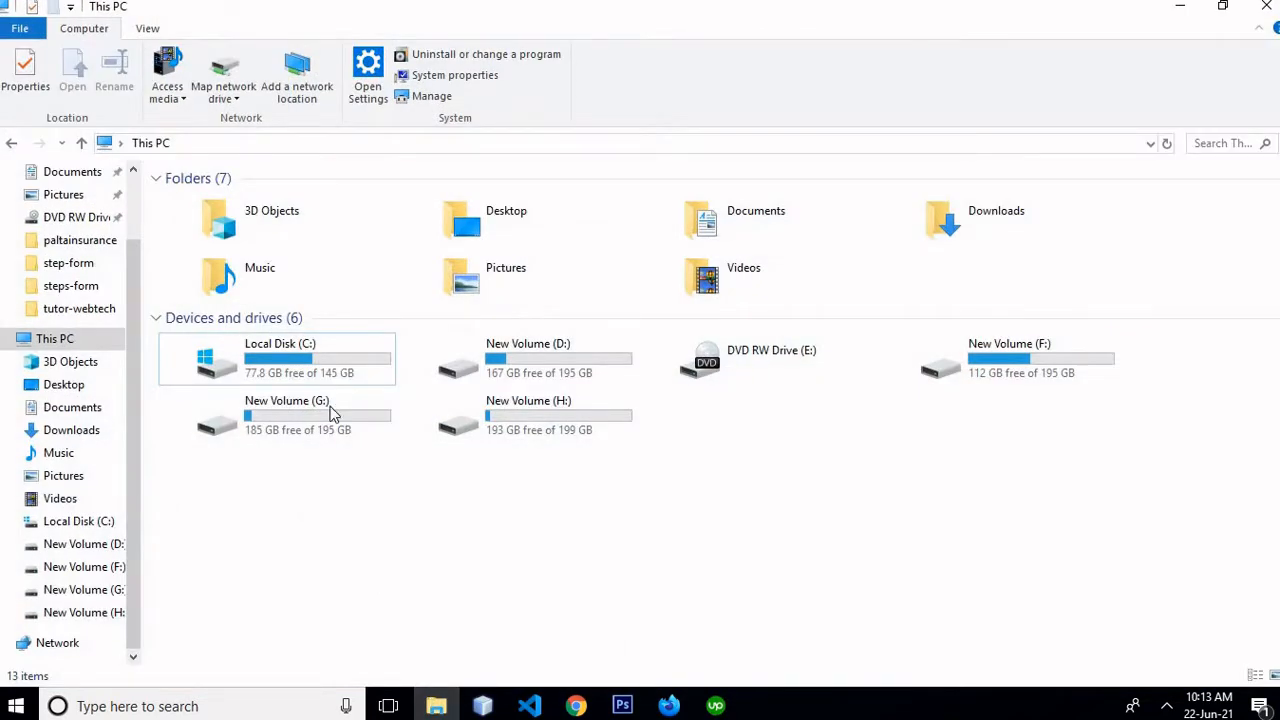
{"action": "double_click", "coordinate": [291, 369]}
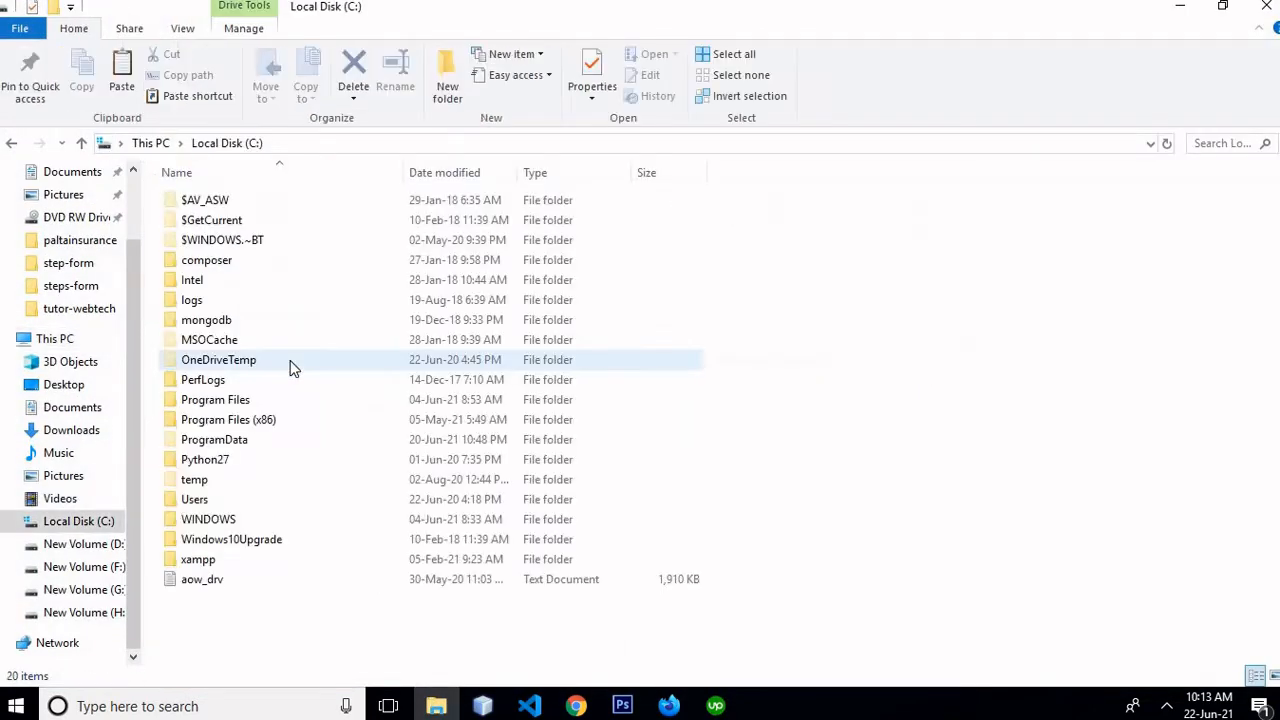
{"action": "double_click", "coordinate": [190, 560]}
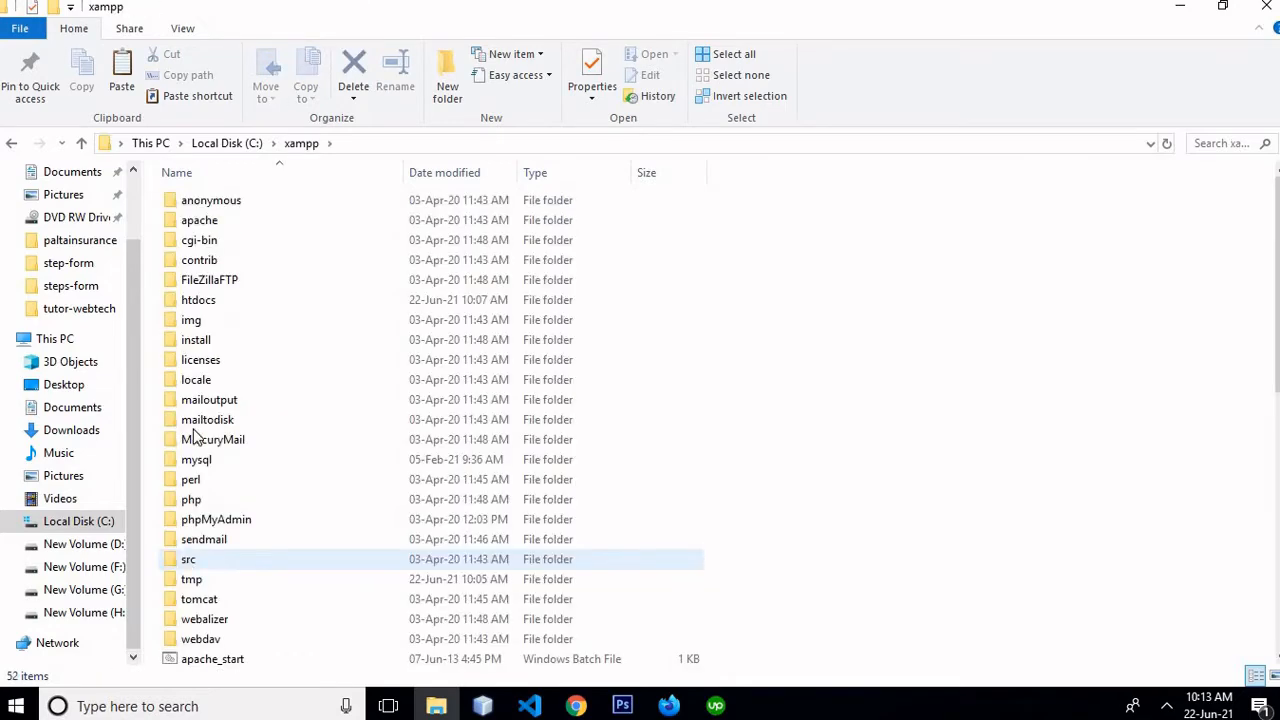
{"action": "double_click", "coordinate": [200, 303]}
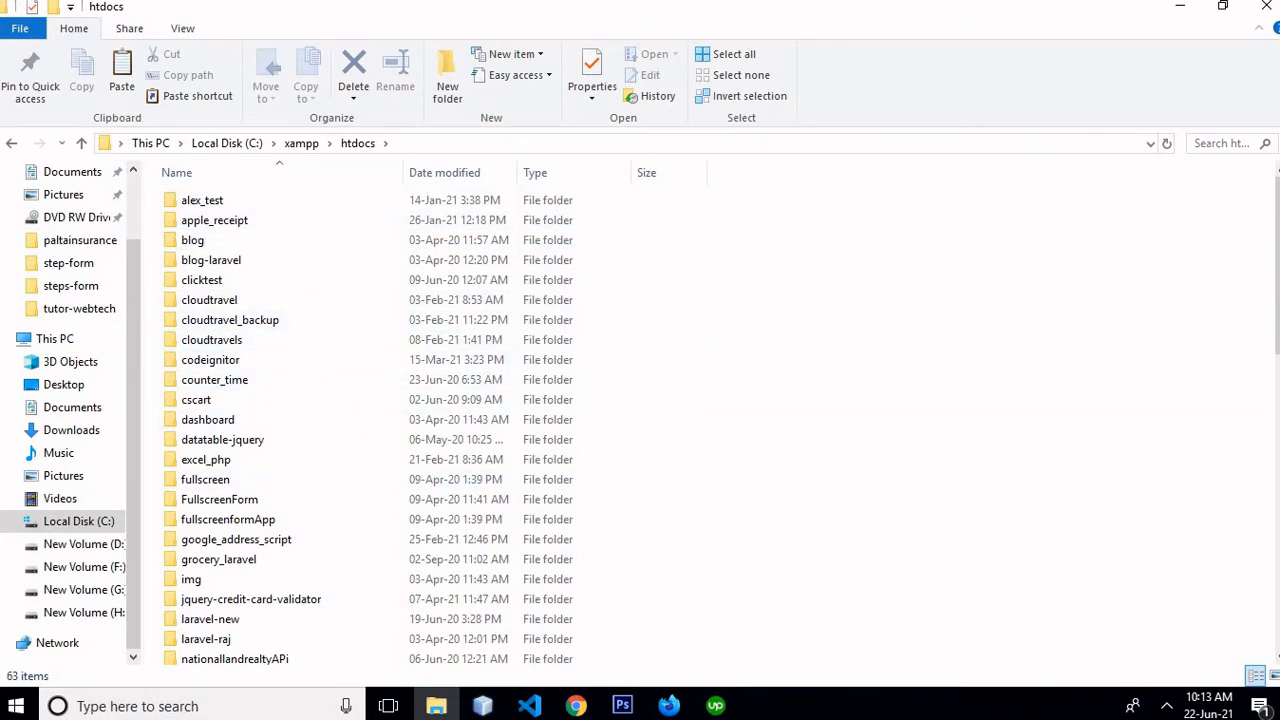
Make a wordpress_php folder in htdocs and paste the wordpress-5.7.2 zip into it
{"action": "left_click", "coordinate": [447, 80]}
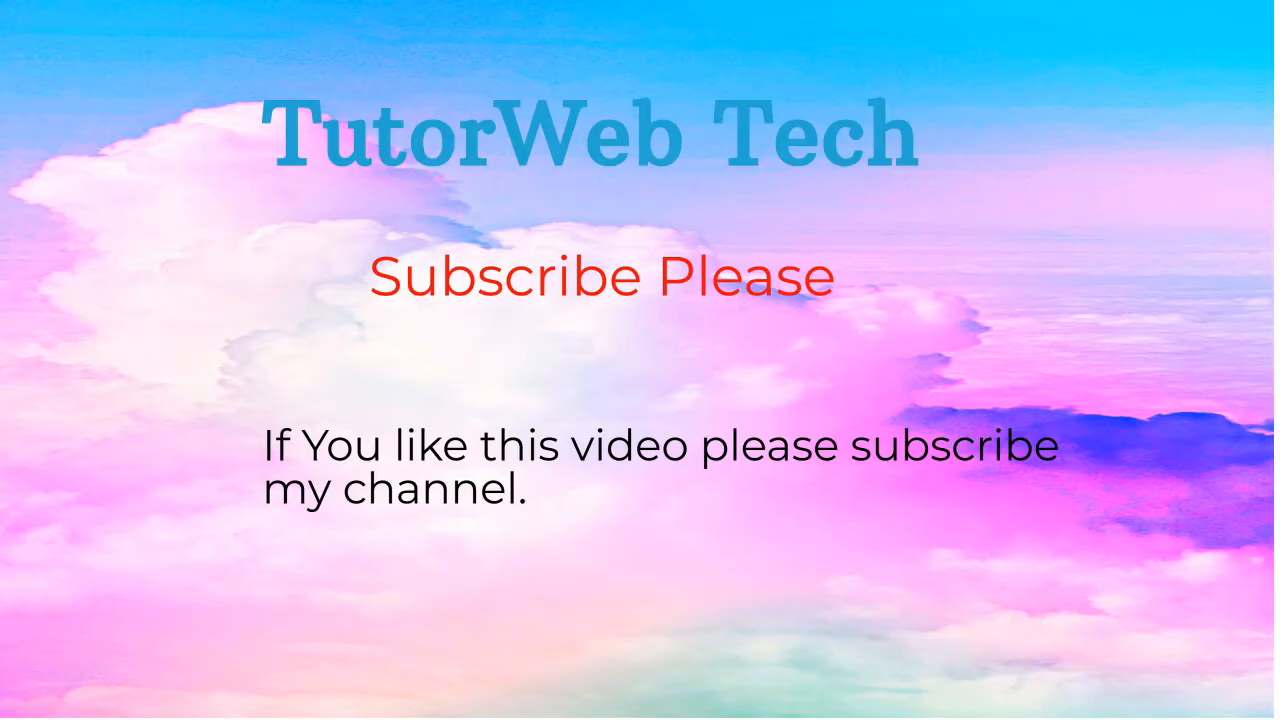
{"action": "type", "text": "wordpress_"}
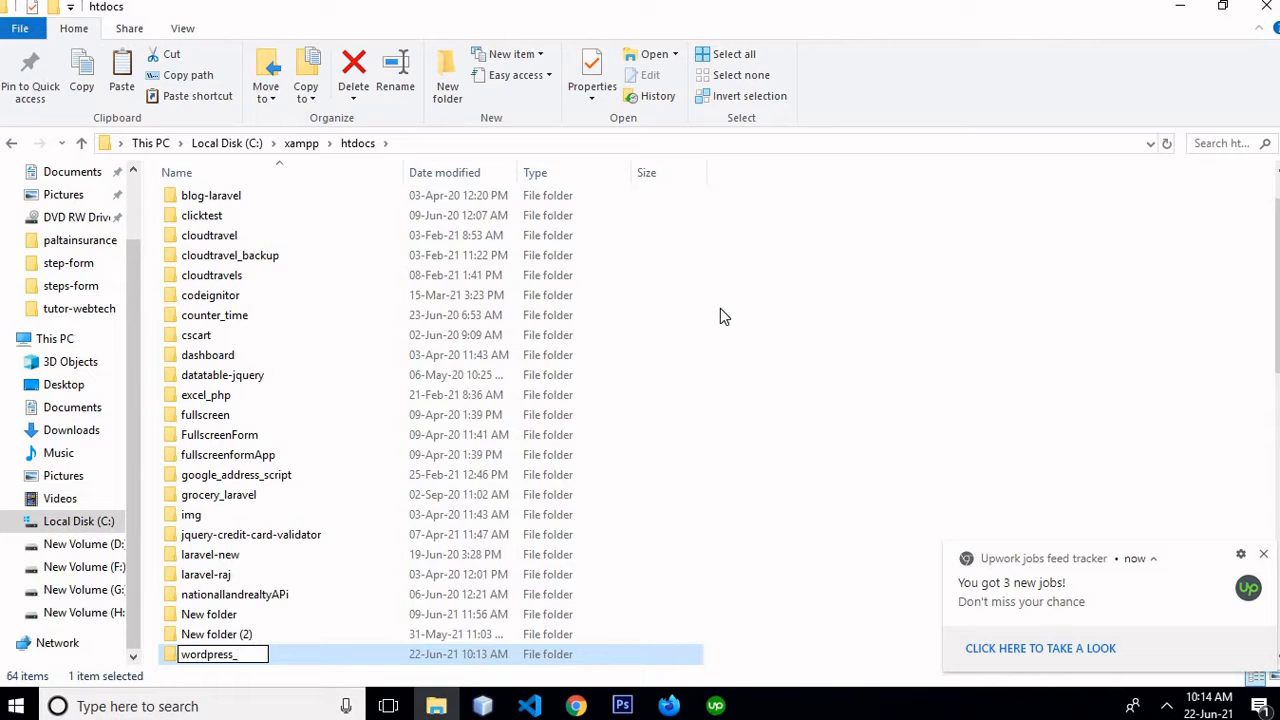
{"action": "type", "text": "php"}
{"action": "key", "text": "Return"}
{"action": "key", "text": "Return"}
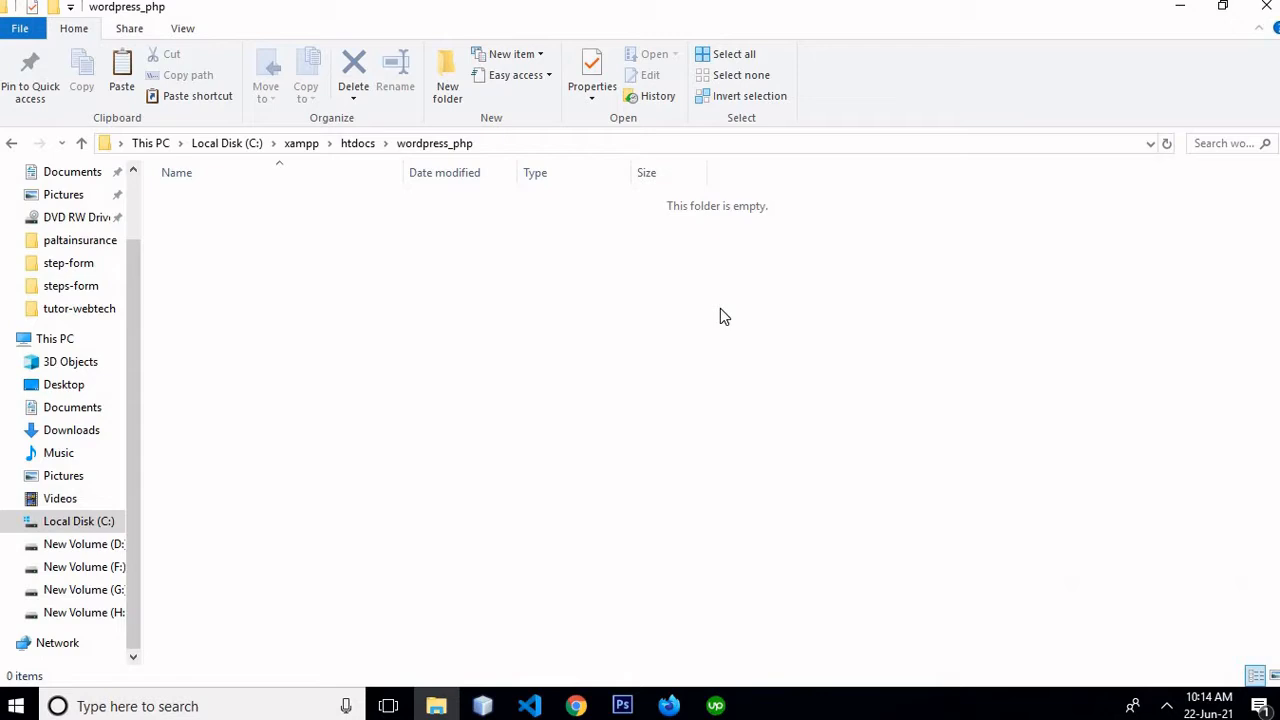
{"action": "key", "text": "ctrl+v"}
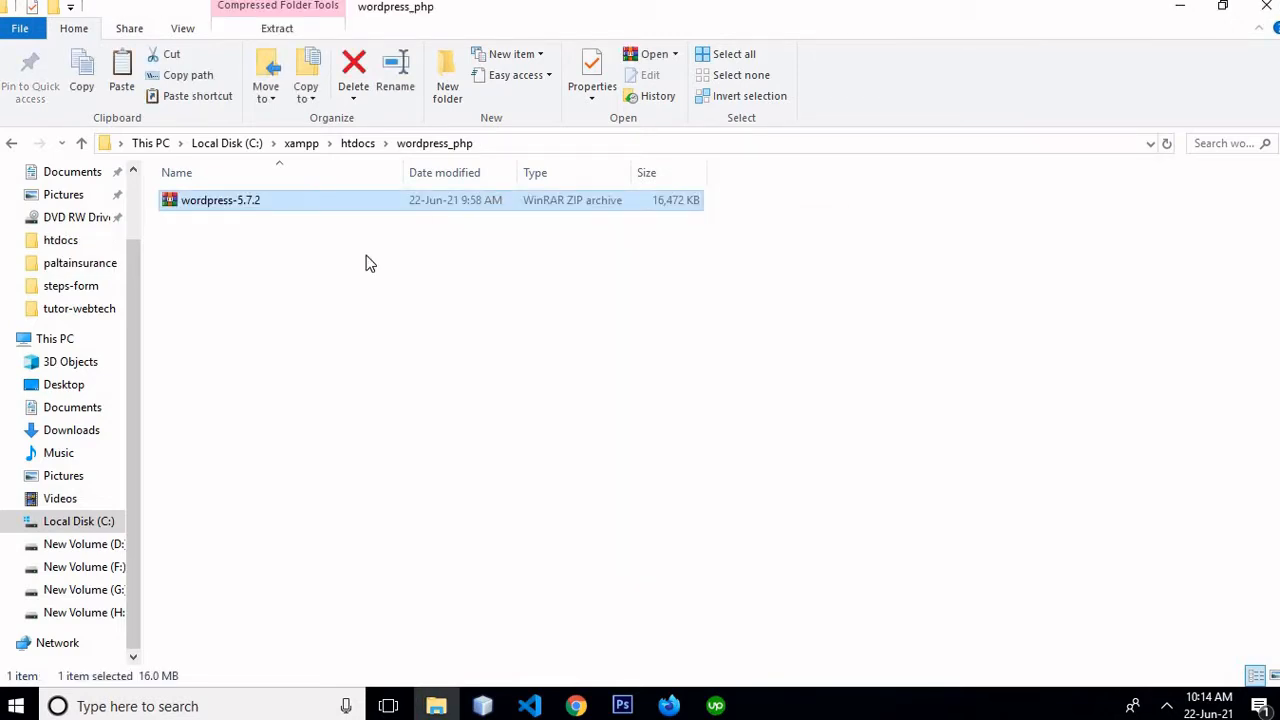
{"action": "left_click", "coordinate": [256, 268]}
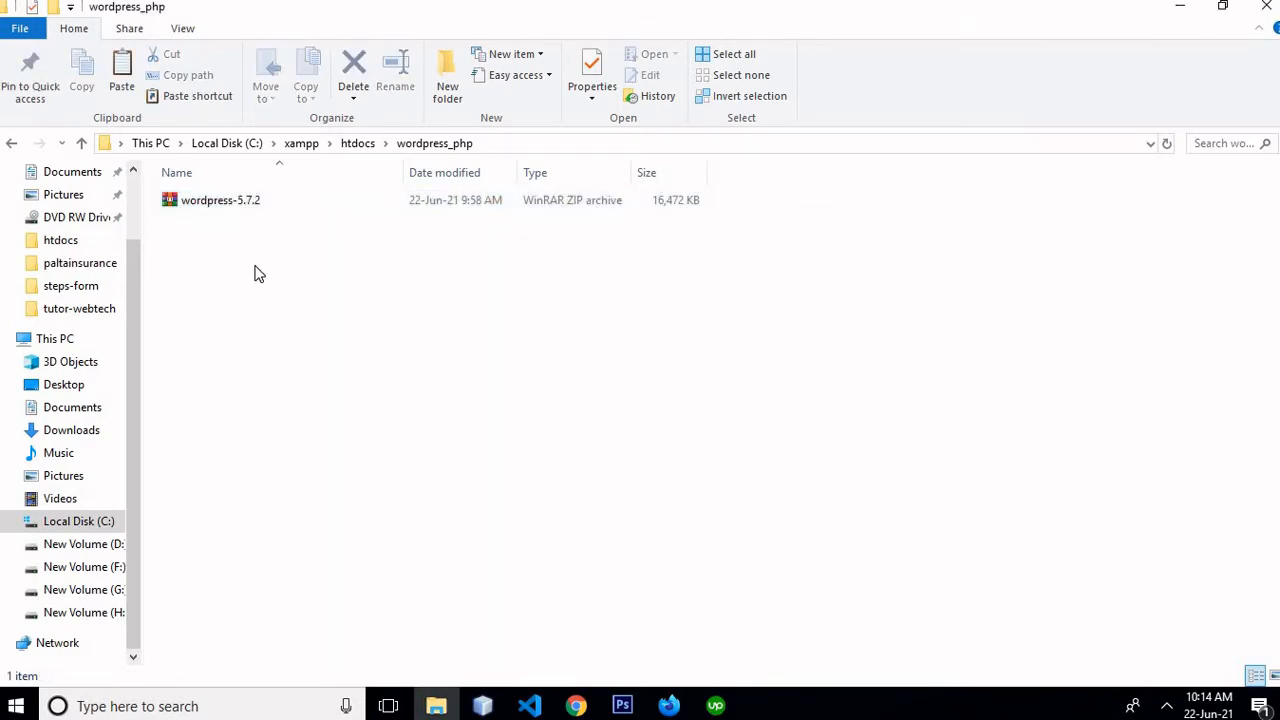
{"action": "left_click", "coordinate": [205, 210]}
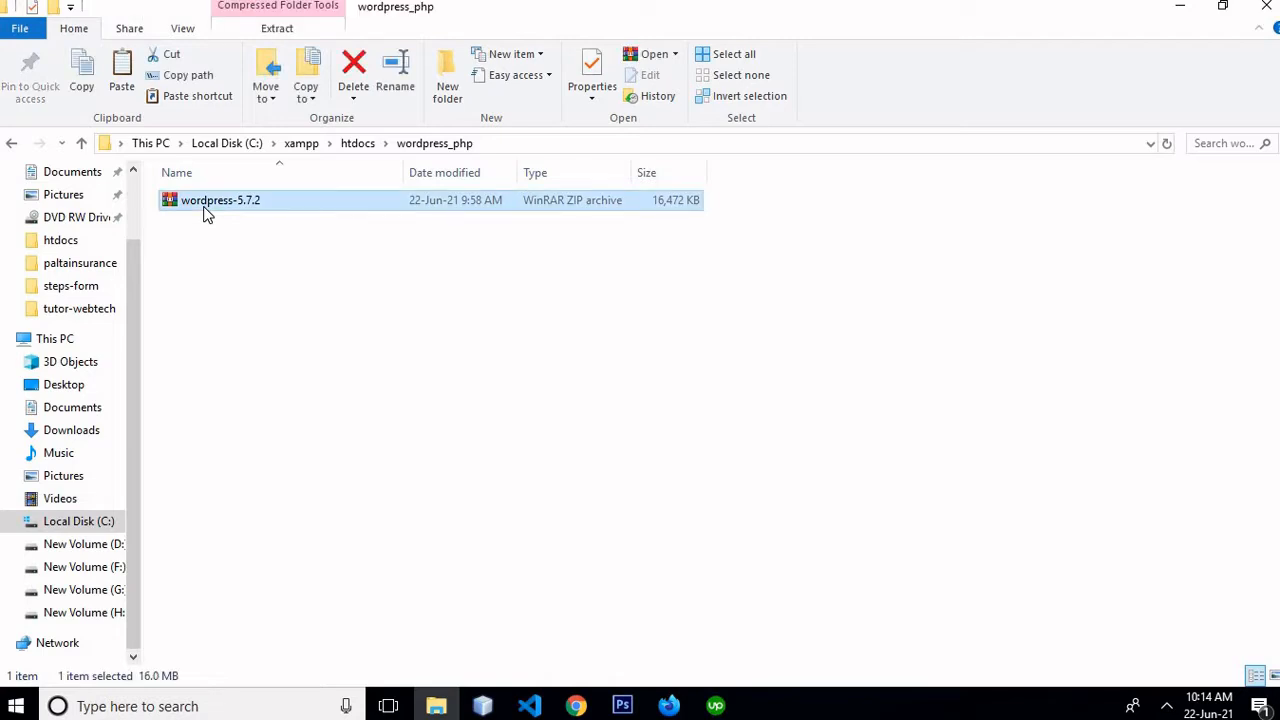
Extract the zip, move the wordpress folder's contents up into wordpress_php, and delete the empty folder
{"action": "right_click", "coordinate": [205, 213]}
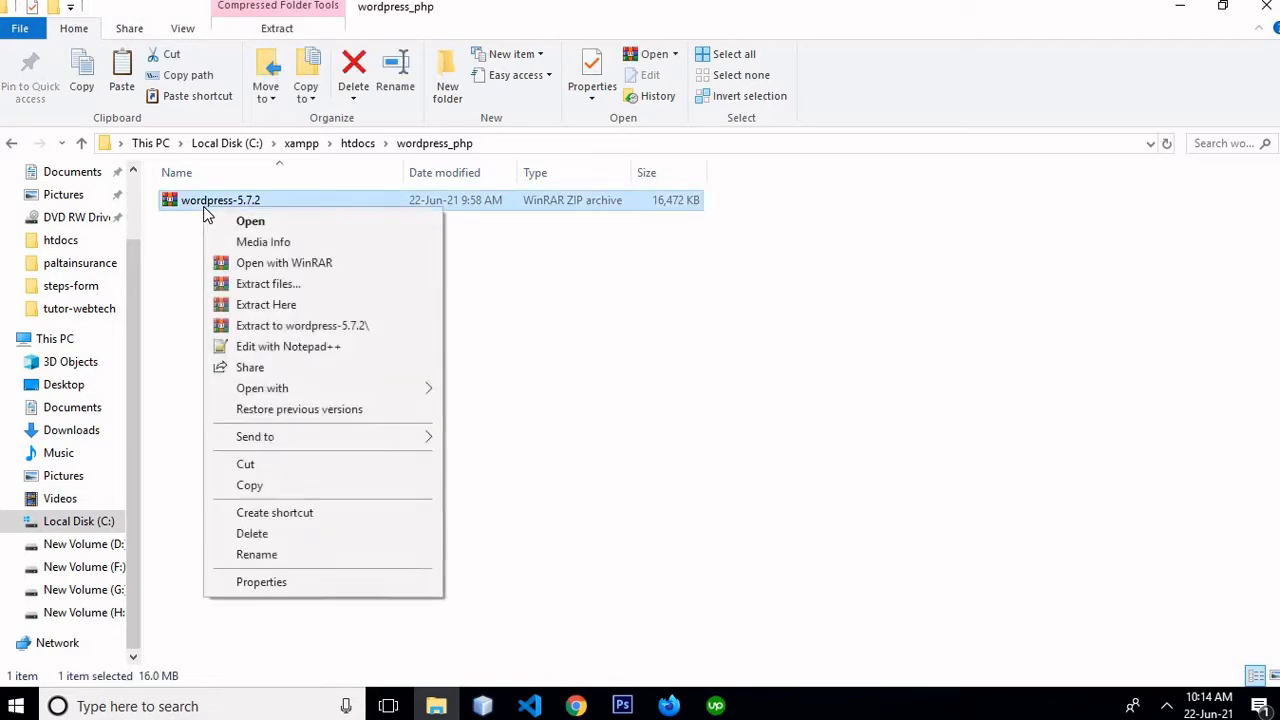
{"action": "left_click", "coordinate": [247, 306]}
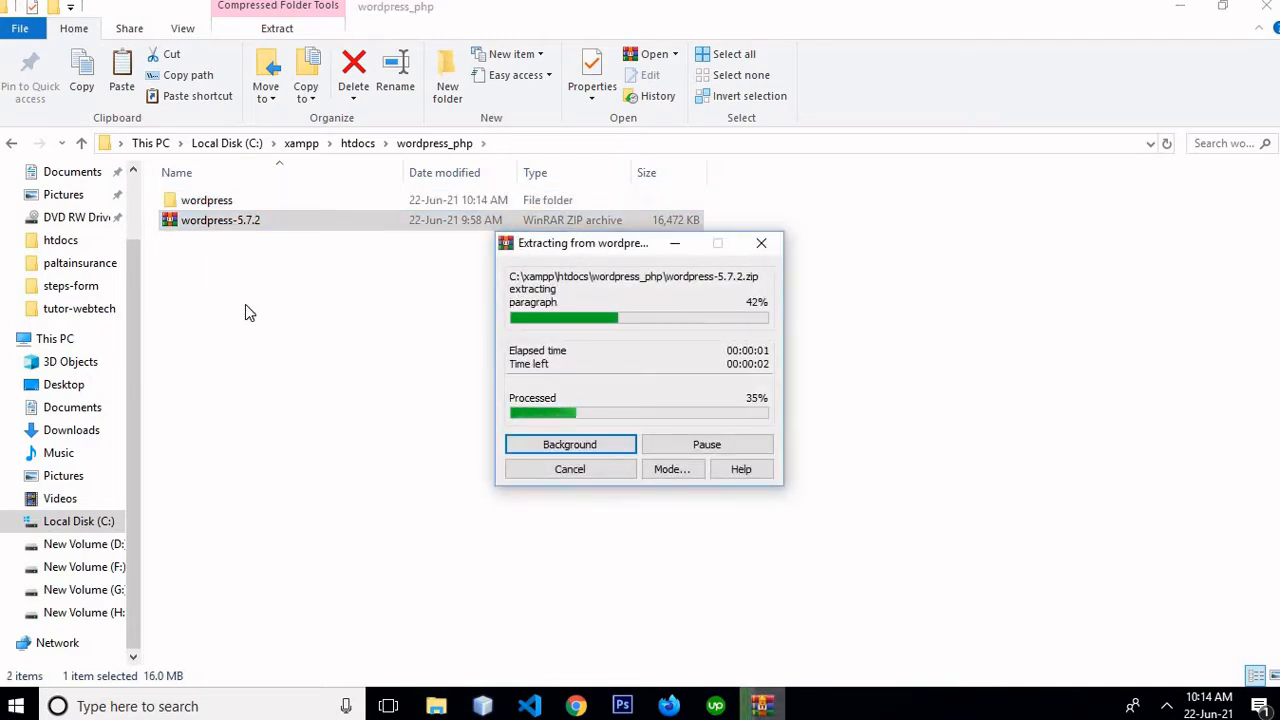
{"action": "double_click", "coordinate": [228, 204]}
{"action": "key", "text": "ctrl+a"}
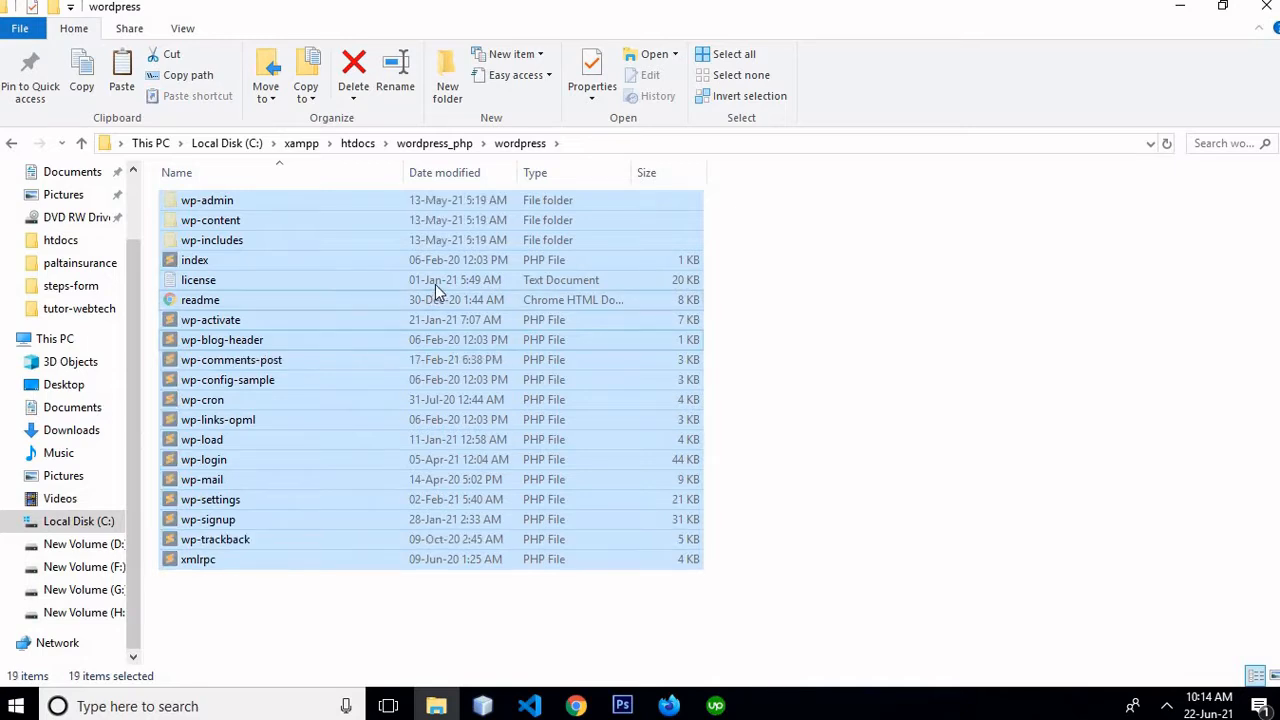
{"action": "left_click", "coordinate": [437, 146]}
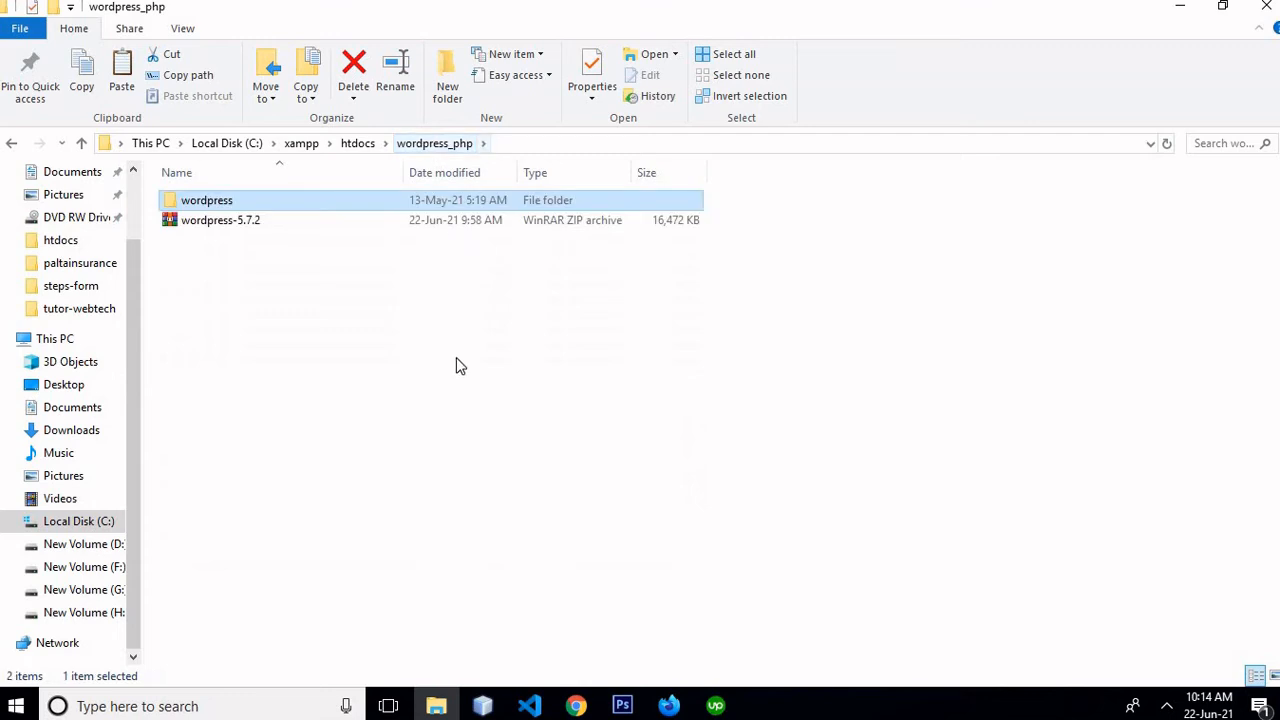
{"action": "key", "text": "ctrl+v"}
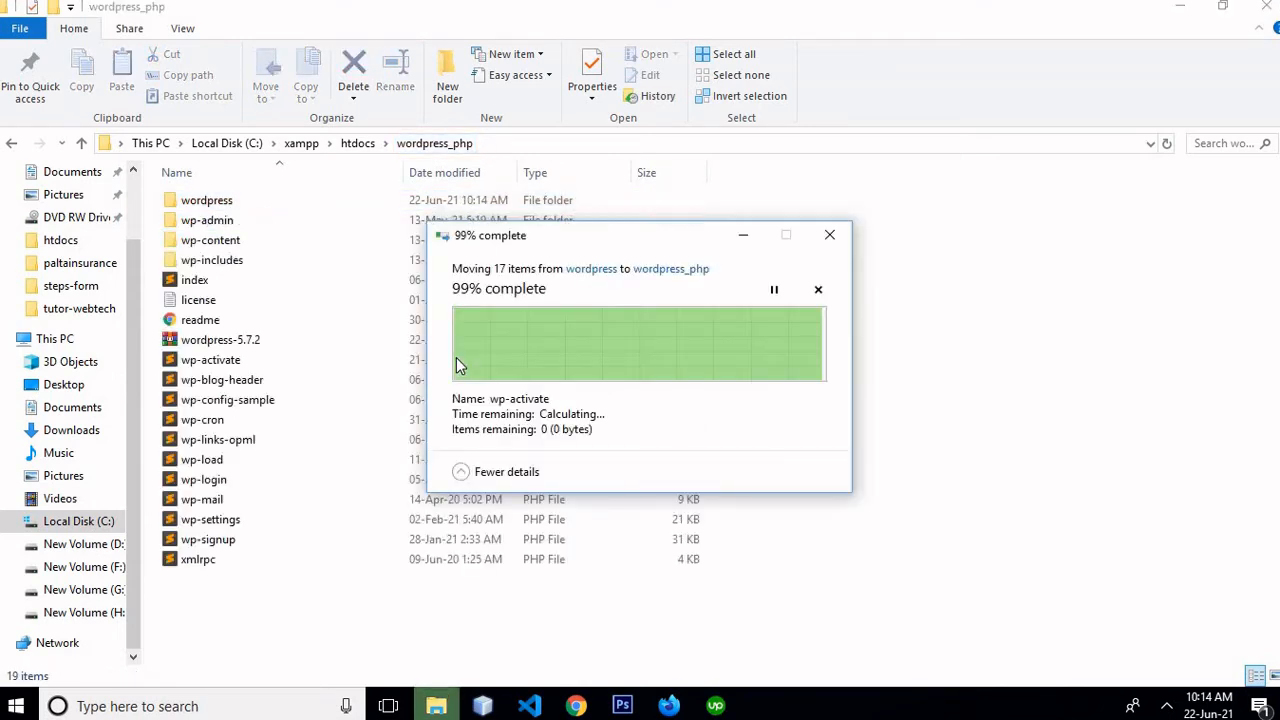
{"action": "left_click", "coordinate": [186, 201]}
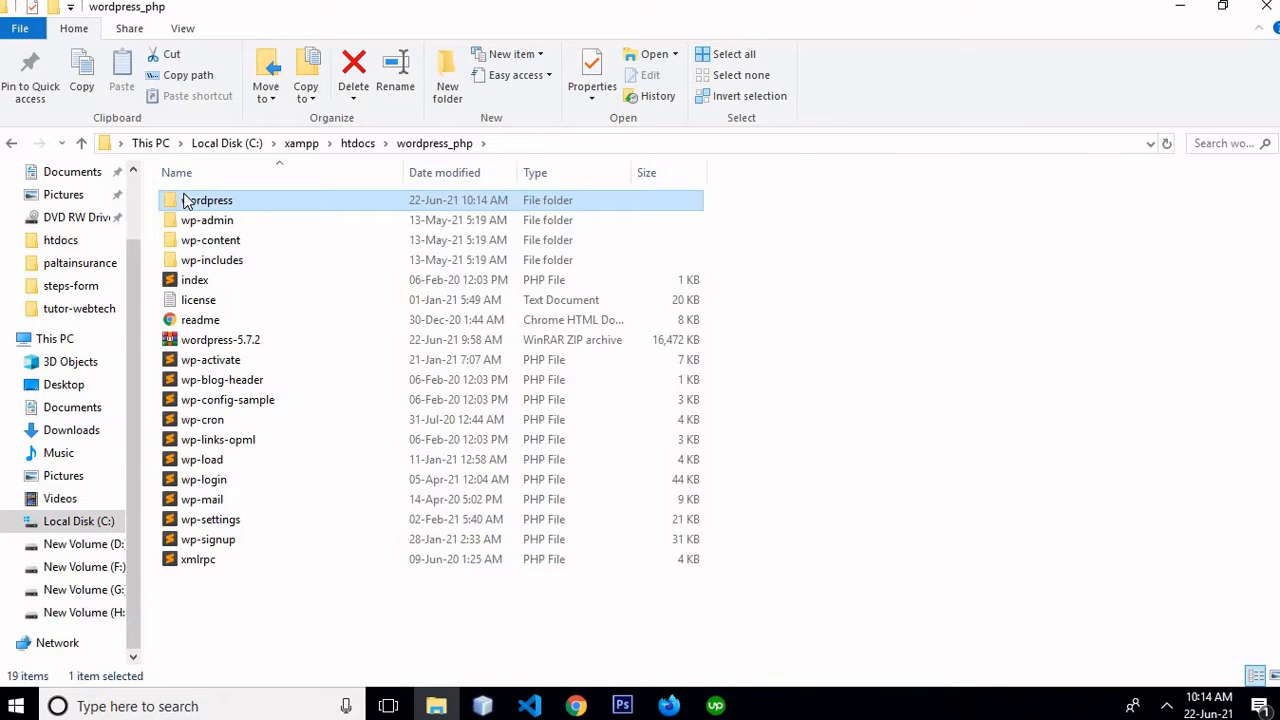
{"action": "key", "text": "Delete"}
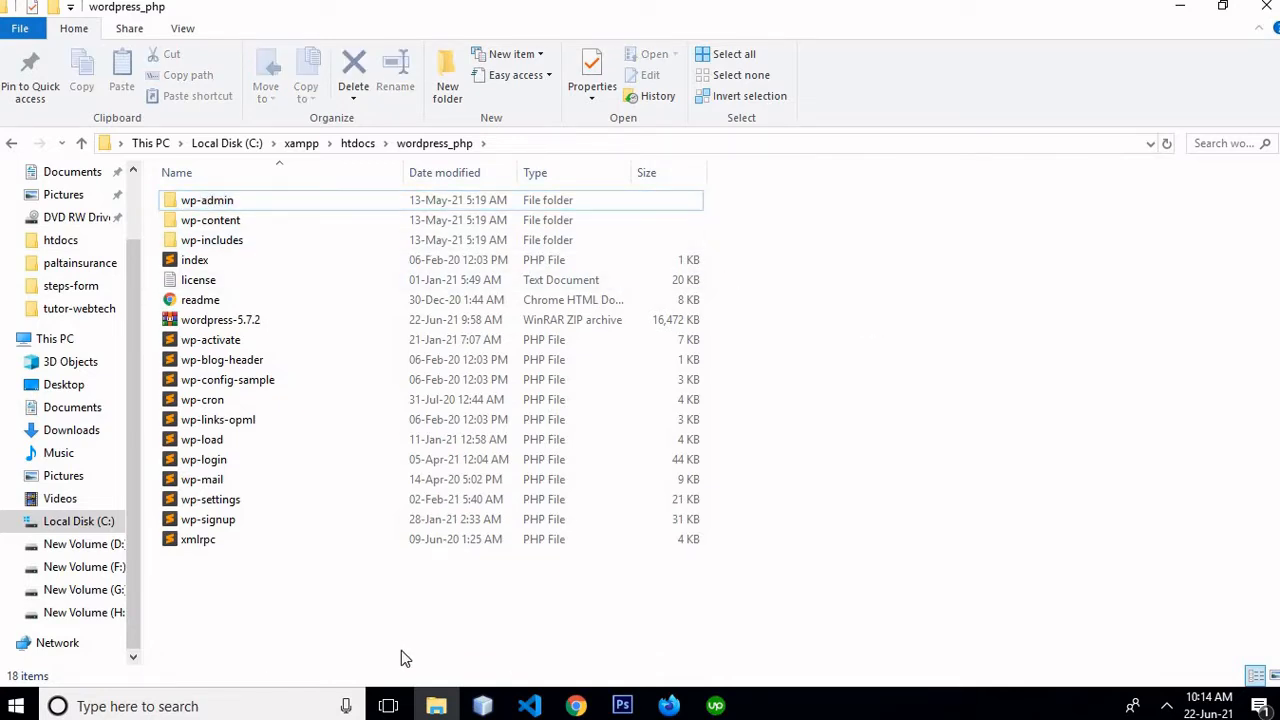
Launch XAMPP Control Panel from search, start Apache and MySQL, and minimize it
{"action": "left_click", "coordinate": [237, 697]}
{"action": "type", "text": "xam"}
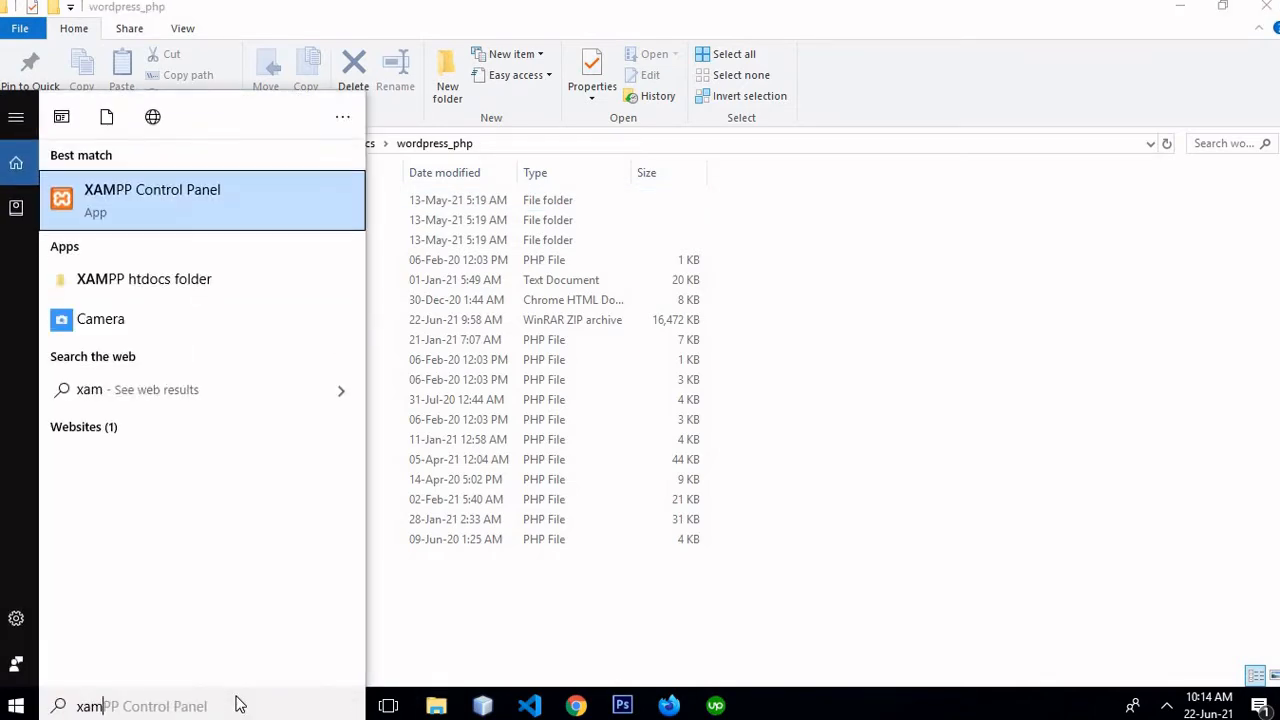
{"action": "type", "text": "pp"}
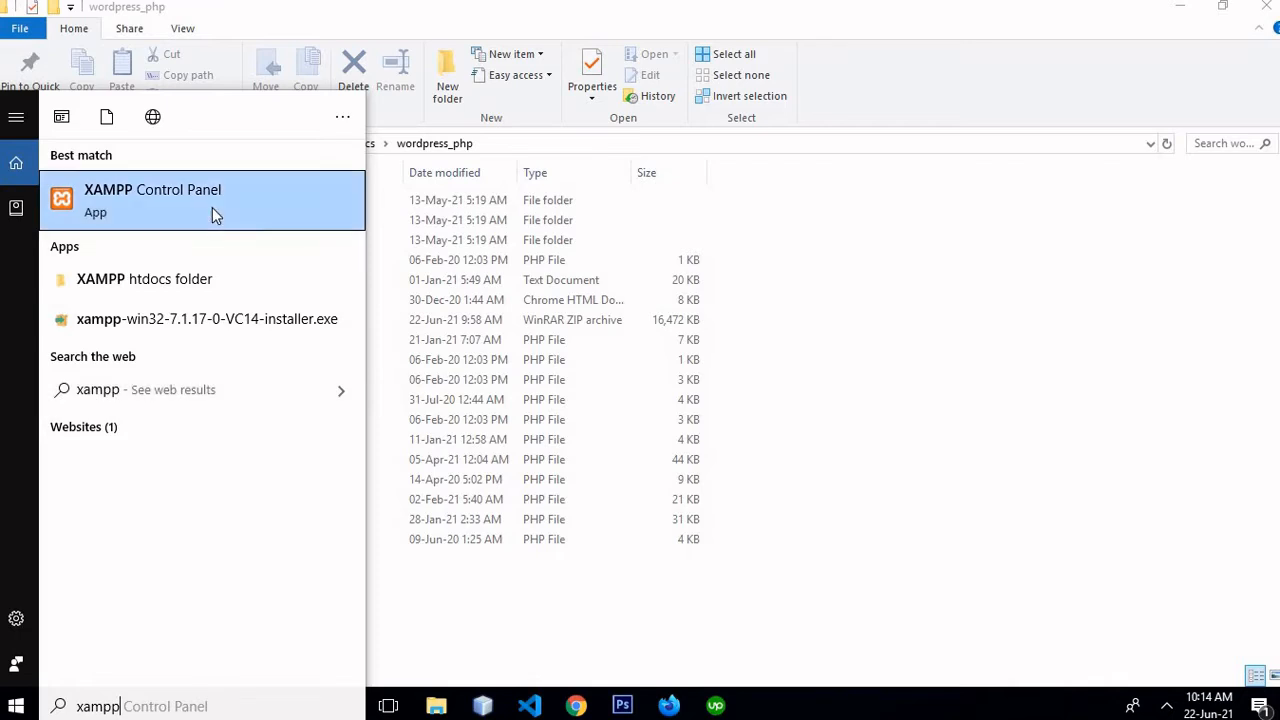
{"action": "left_click", "coordinate": [212, 207]}
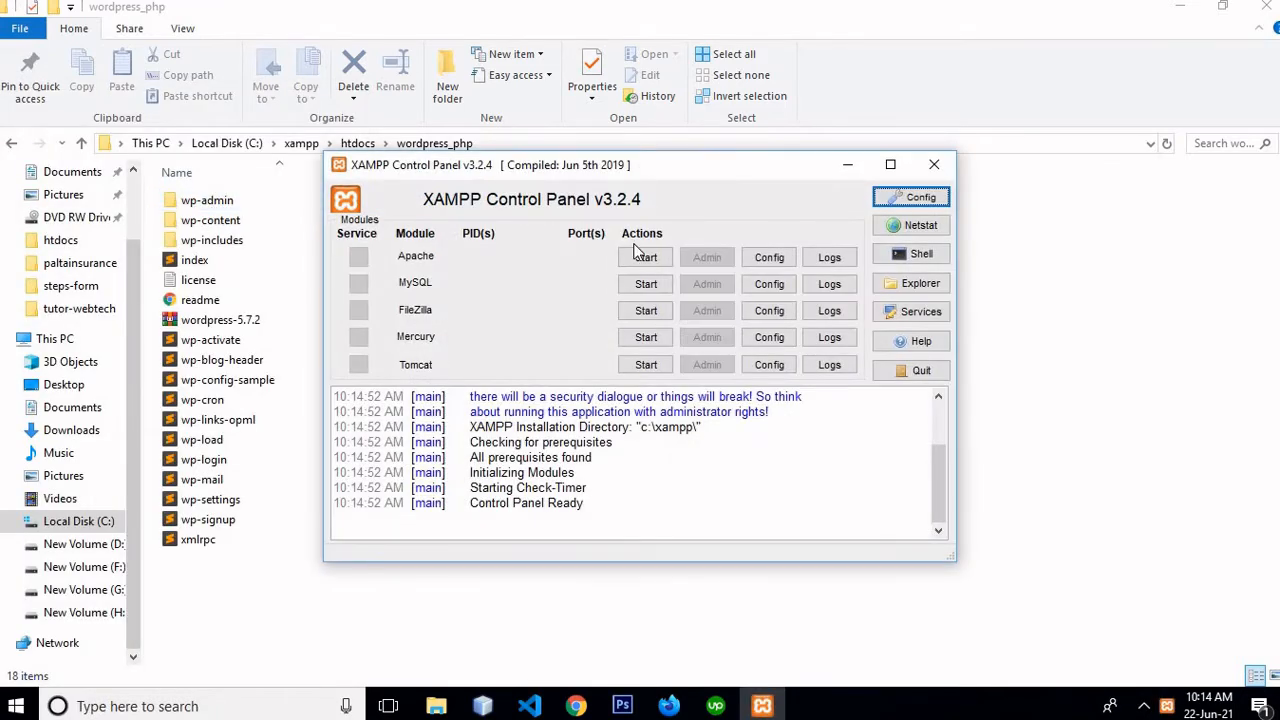
{"action": "left_click", "coordinate": [644, 257]}
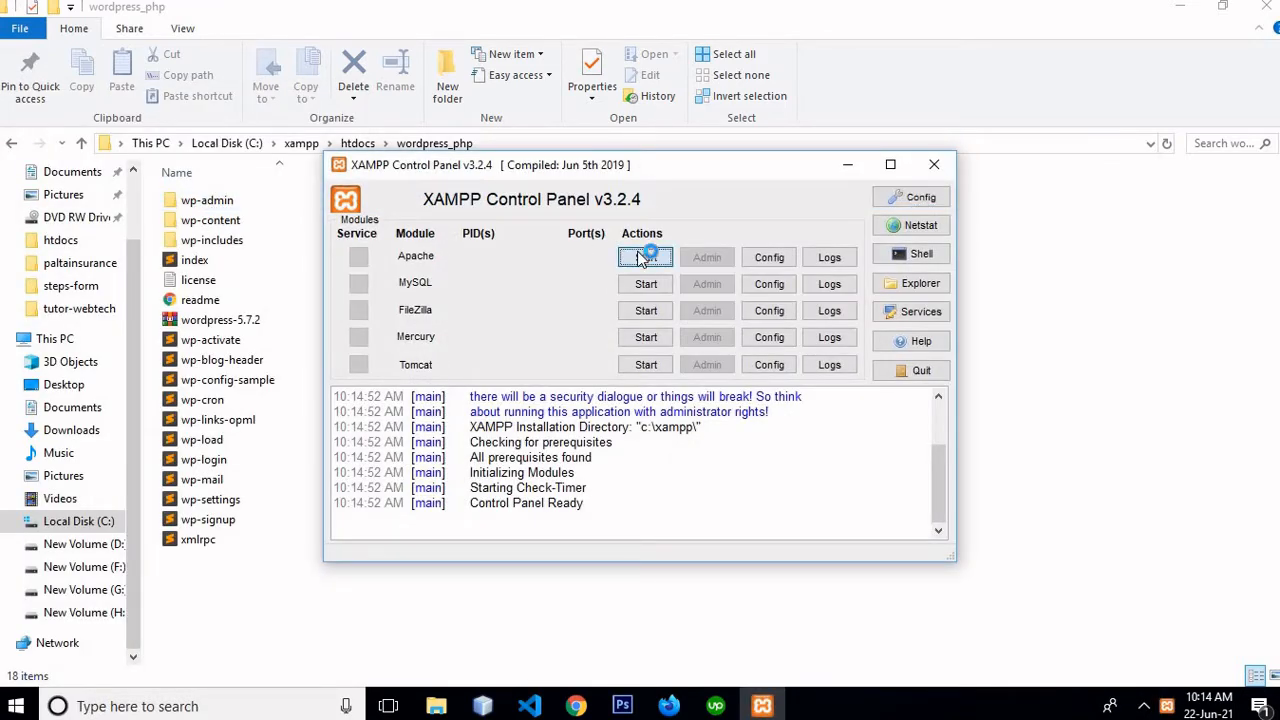
{"action": "left_click", "coordinate": [645, 285]}
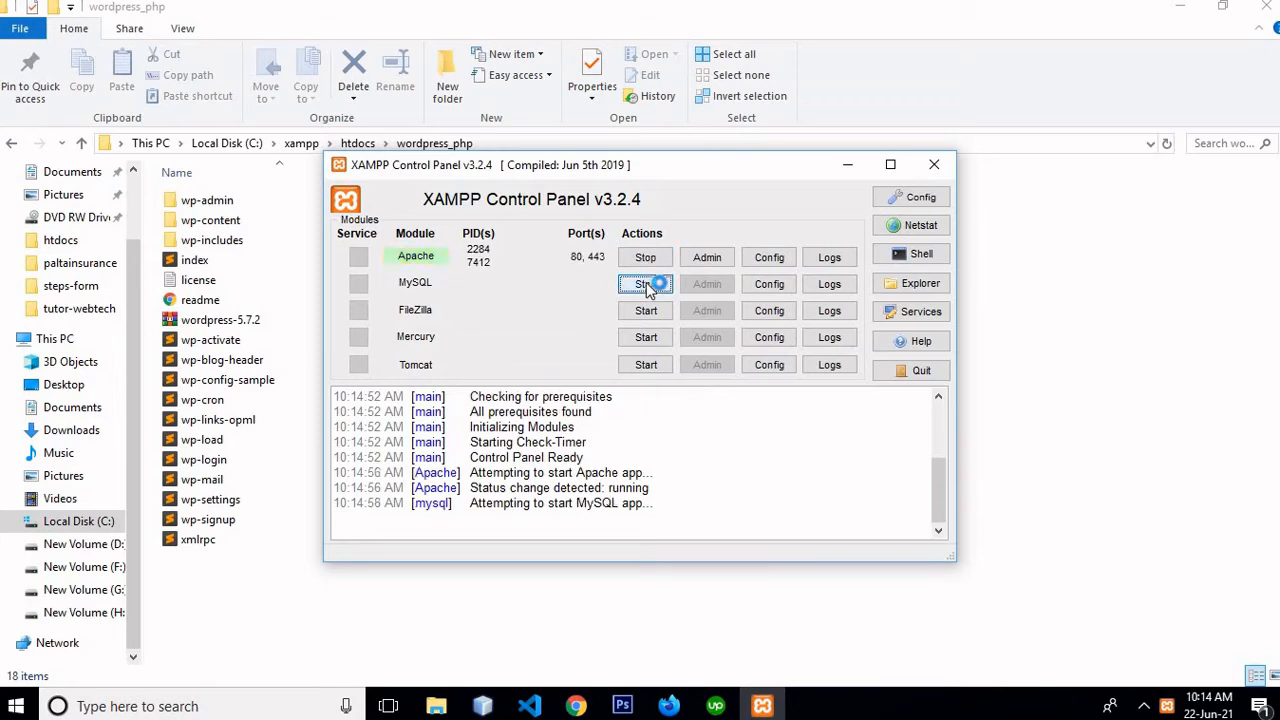
{"action": "left_click", "coordinate": [847, 166]}
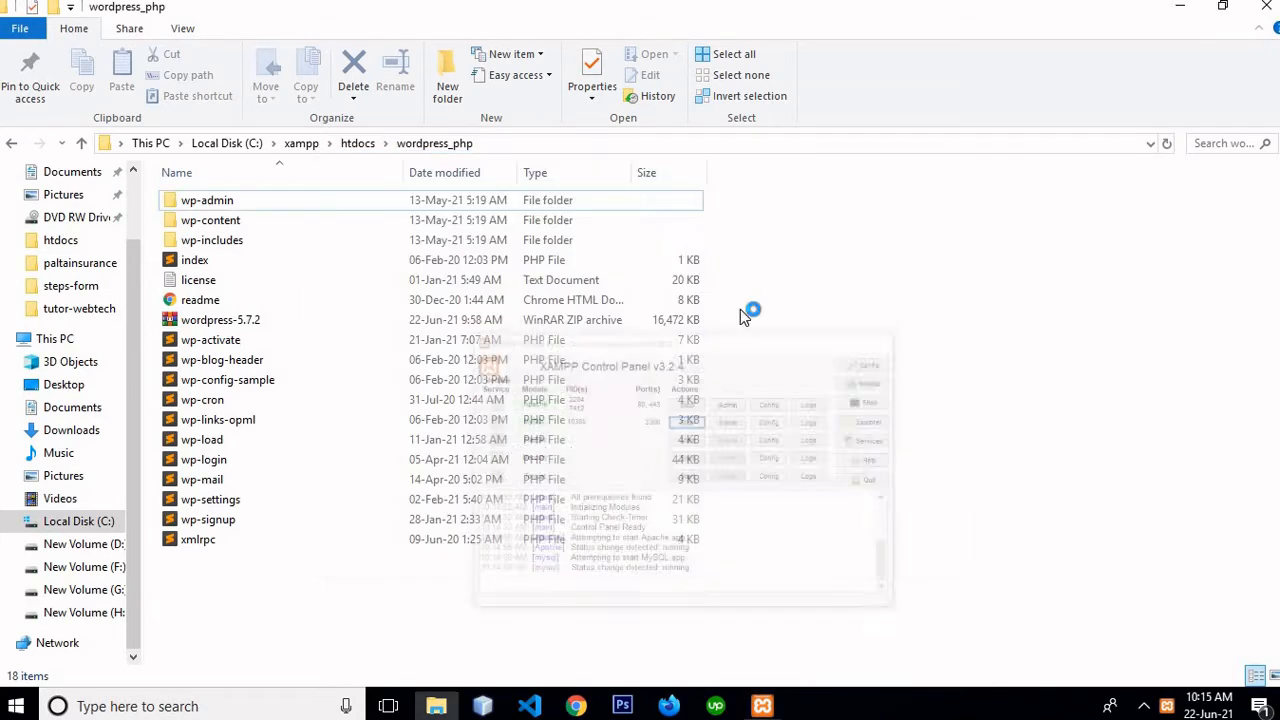
Load localhost/wordpress_php in a new Chrome tab
{"action": "left_click", "coordinate": [576, 706]}
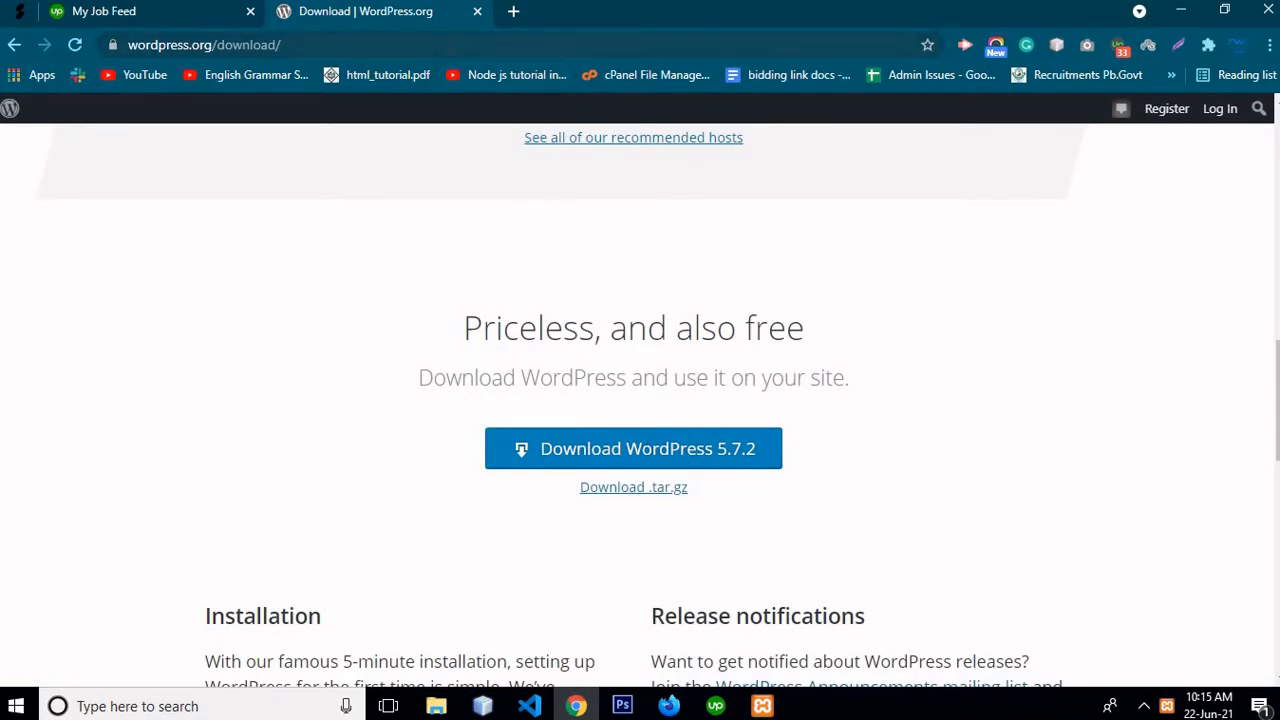
{"action": "left_click", "coordinate": [432, 45]}
{"action": "left_click", "coordinate": [515, 12]}
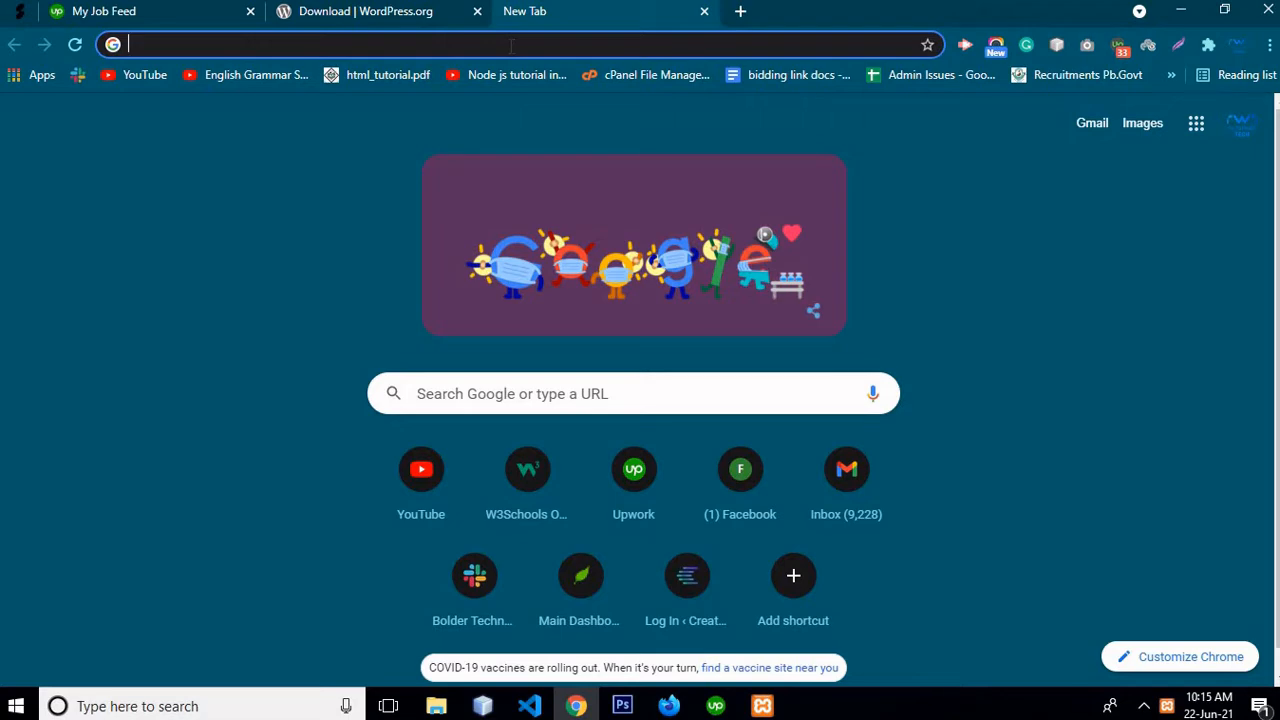
{"action": "type", "text": "lo"}
{"action": "key", "text": "End"}
{"action": "key", "text": "ctrl+shift+Left"}
{"action": "key", "text": "ctrl+shift+Left"}
{"action": "key", "text": "ctrl+shift+Left"}
{"action": "key", "text": "ctrl+shift+Left"}
{"action": "key", "text": "ctrl+shift+Left"}
{"action": "key", "text": "ctrl+shift+Left"}
{"action": "key", "text": "ctrl+shift+Left"}
{"action": "key", "text": "ctrl+shift+Left"}
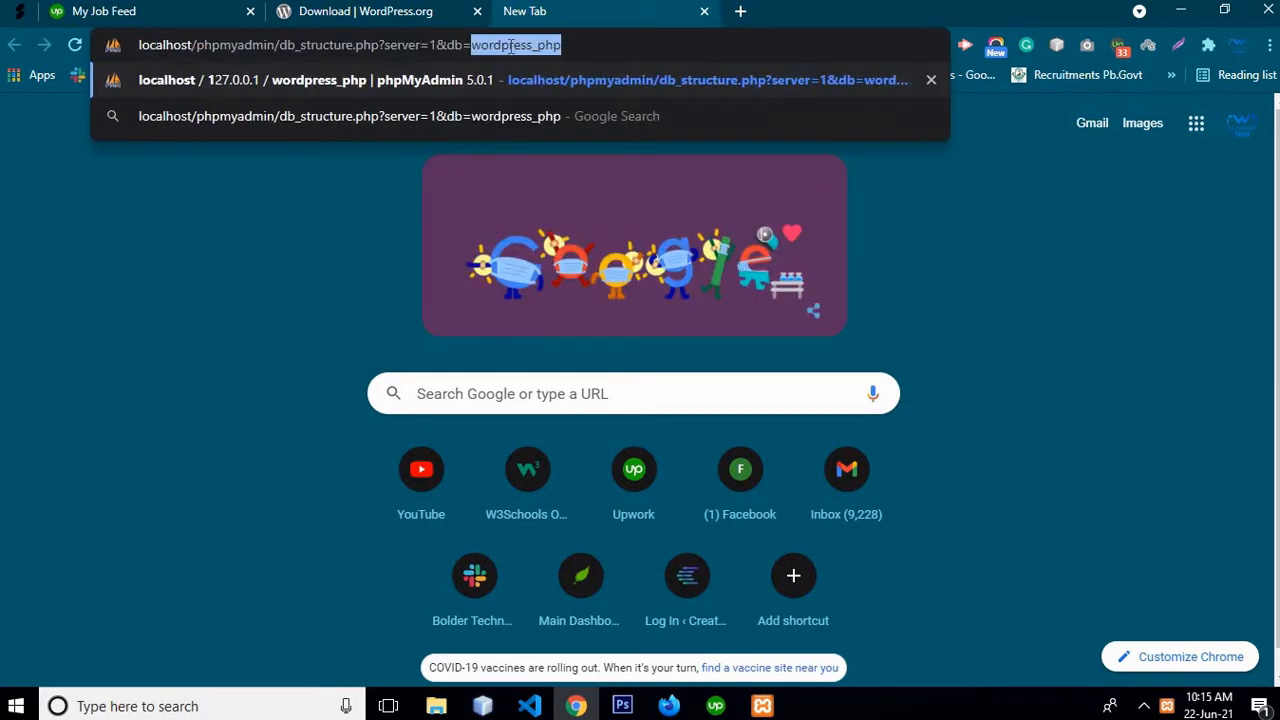
{"action": "key", "text": "ctrl+shift+Right"}
{"action": "key", "text": "ctrl+shift+Right"}
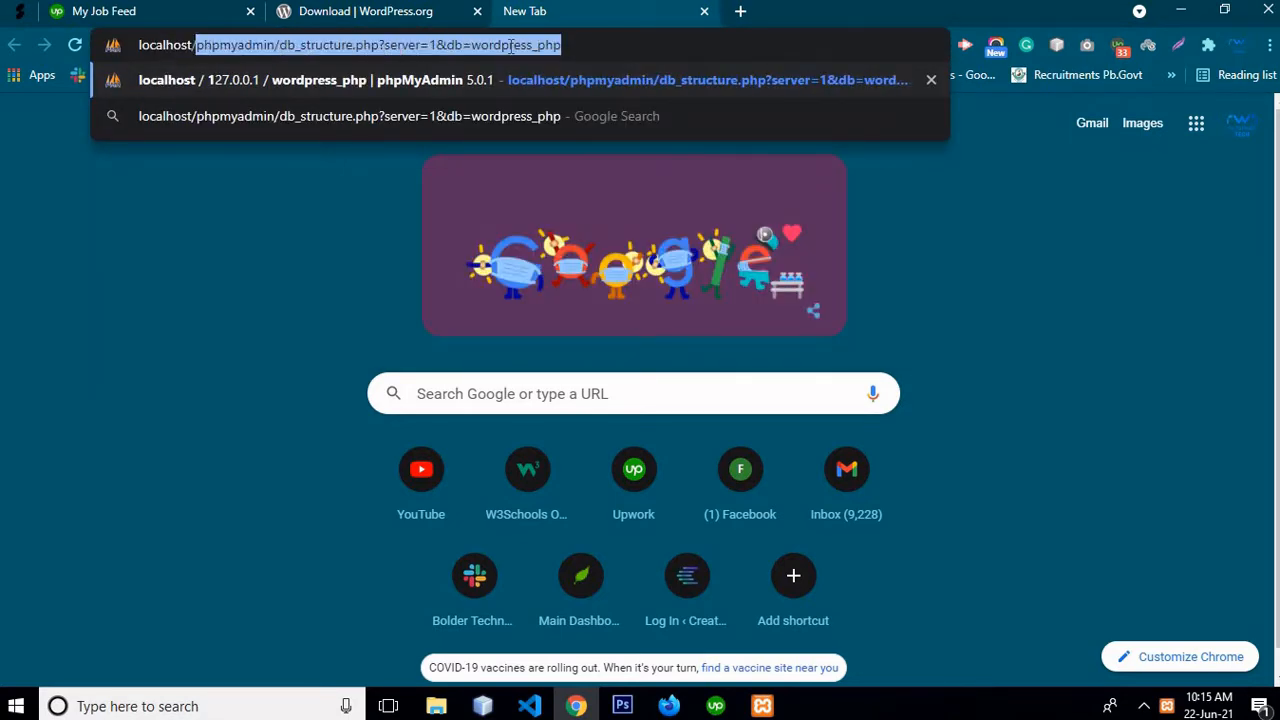
{"action": "key", "text": "BackSpace"}
{"action": "type", "text": "wp"}
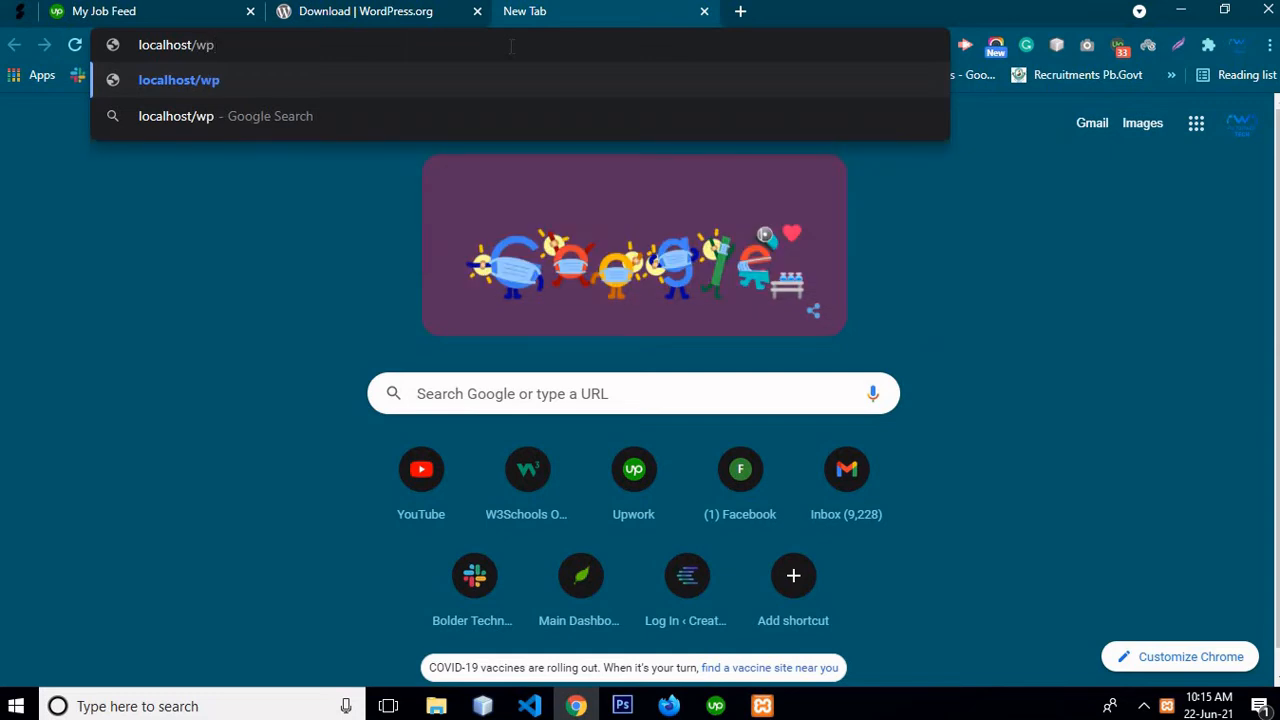
{"action": "key", "text": "BackSpace"}
{"action": "type", "text": "ordp"}
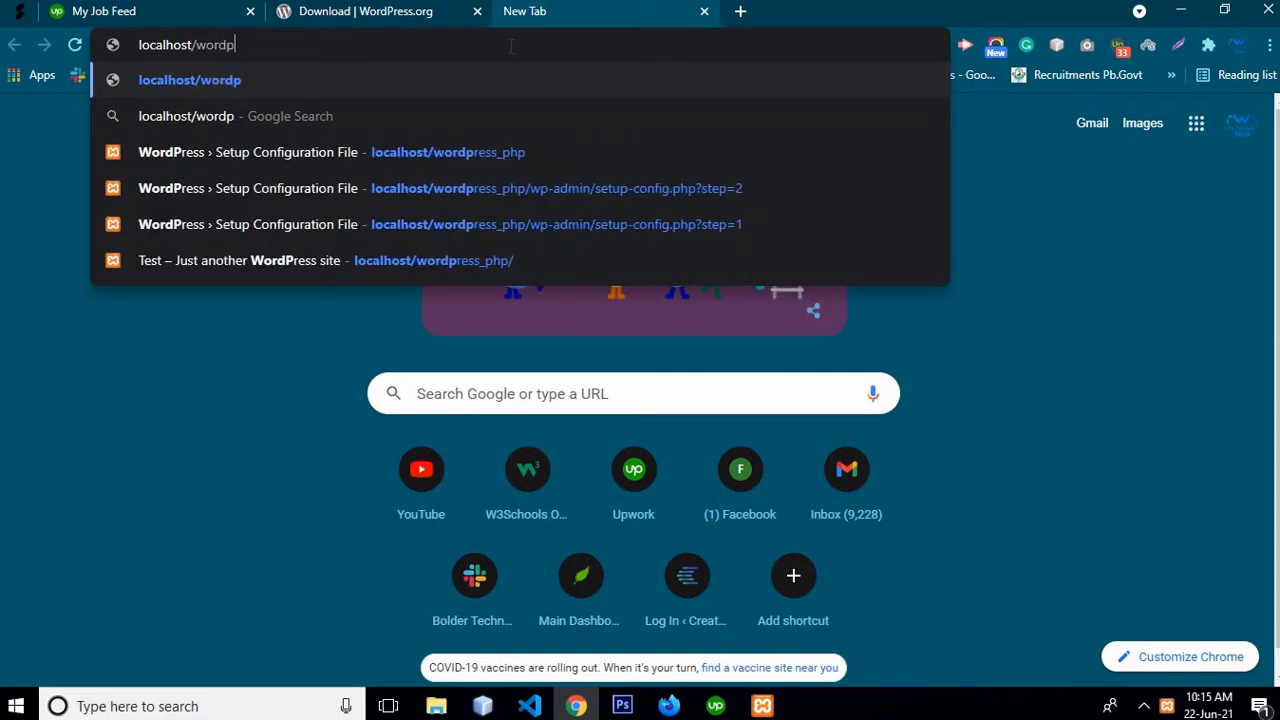
{"action": "type", "text": "ress"}
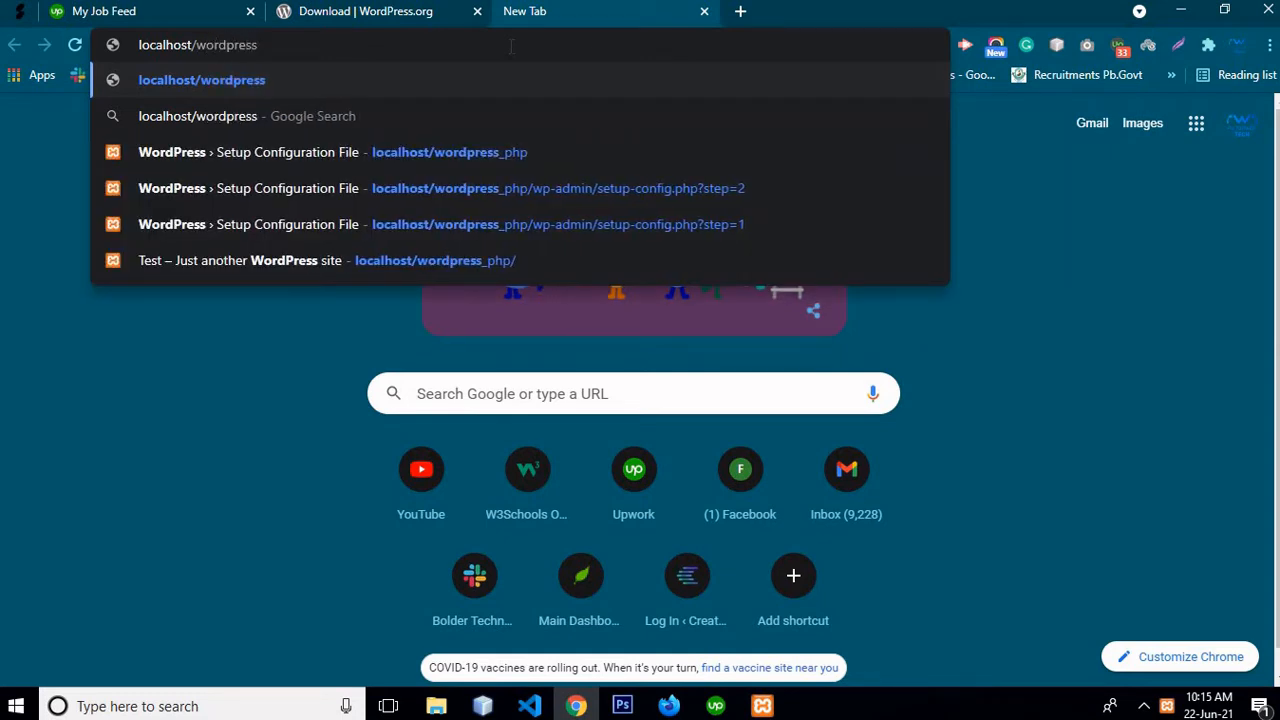
{"action": "type", "text": "_php"}
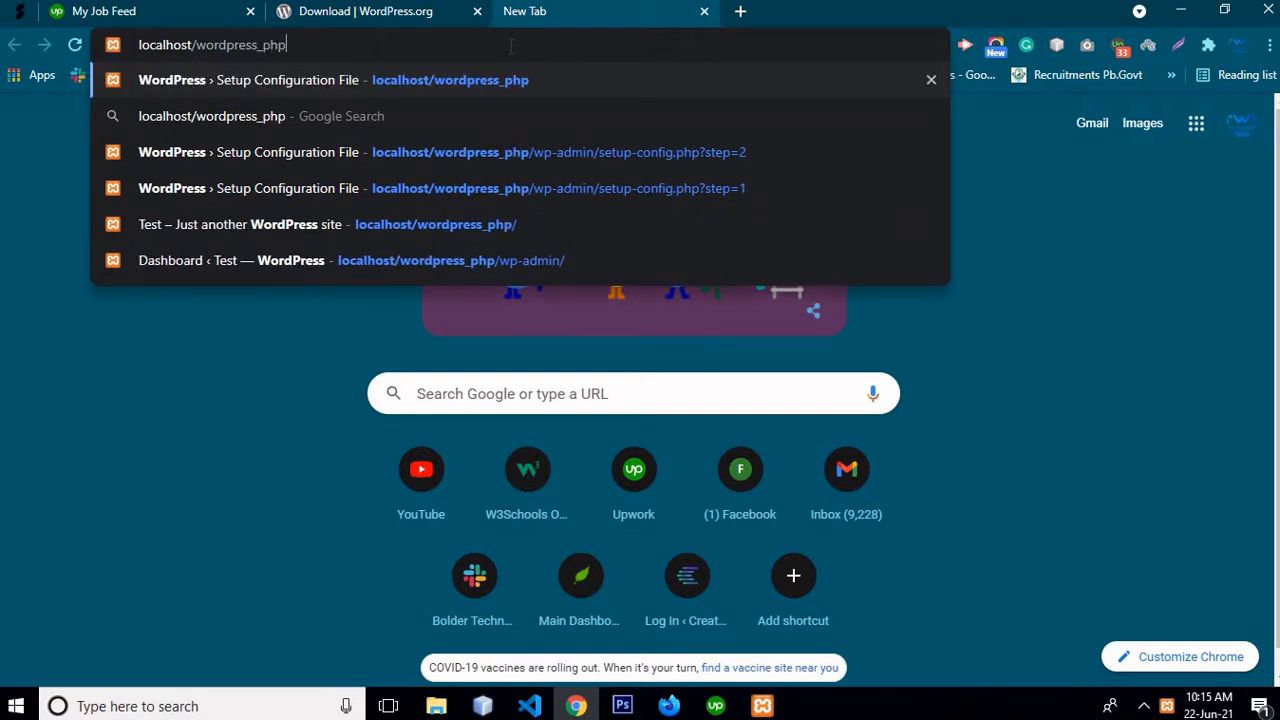
{"action": "key", "text": "Return"}
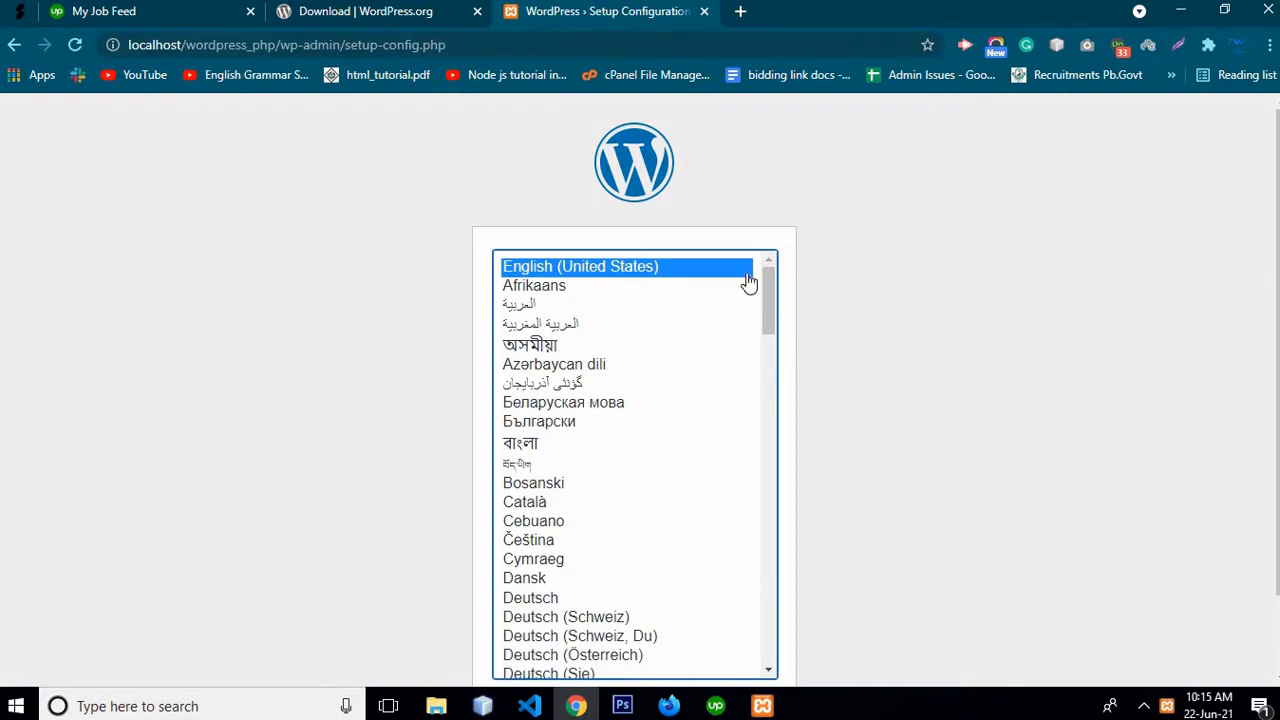
Continue setup in English (United States) and pass the welcome screen with Let's go!
{"action": "scroll", "coordinate": [750, 284], "scroll_direction": "down", "scroll_amount": 2}
{"action": "scroll", "coordinate": [745, 340], "scroll_direction": "down", "scroll_amount": 2}
{"action": "scroll", "coordinate": [737, 397], "scroll_direction": "up", "scroll_amount": 4}
{"action": "scroll", "coordinate": [843, 340], "scroll_direction": "down", "scroll_amount": 1}
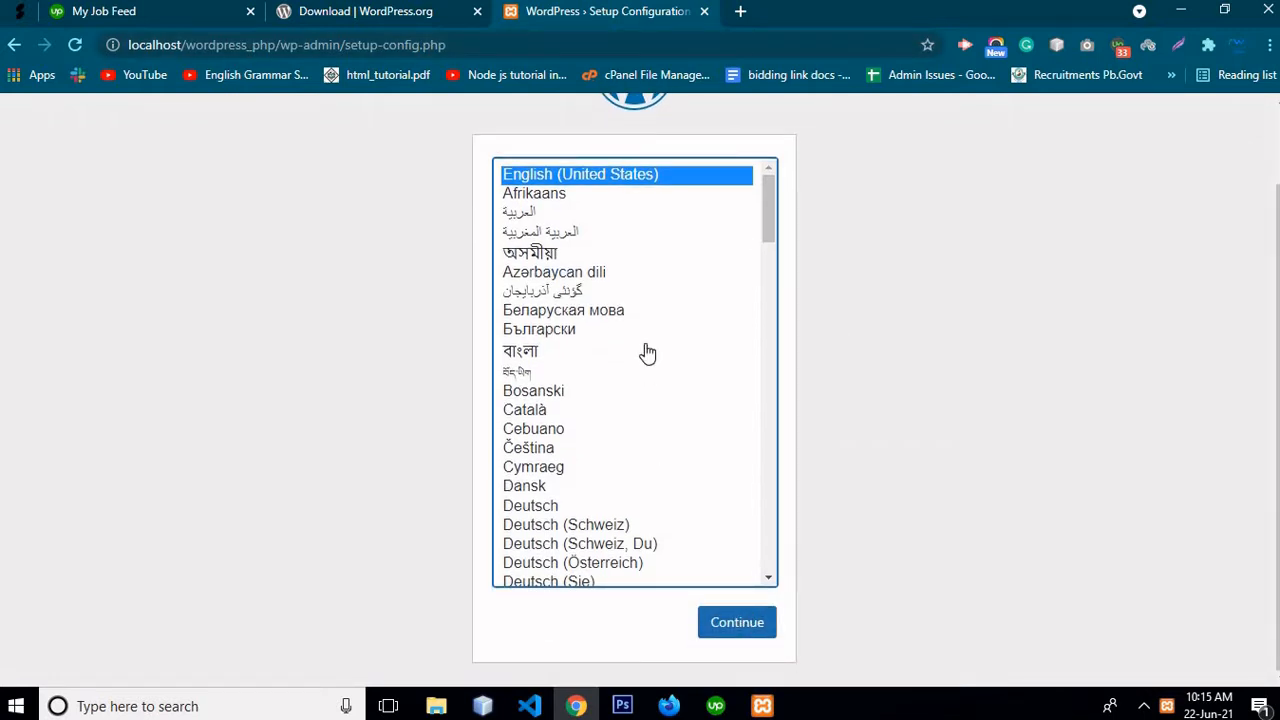
{"action": "scroll", "coordinate": [646, 352], "scroll_direction": "up", "scroll_amount": 1}
{"action": "scroll", "coordinate": [646, 352], "scroll_direction": "down", "scroll_amount": 1}
{"action": "left_click", "coordinate": [753, 608]}
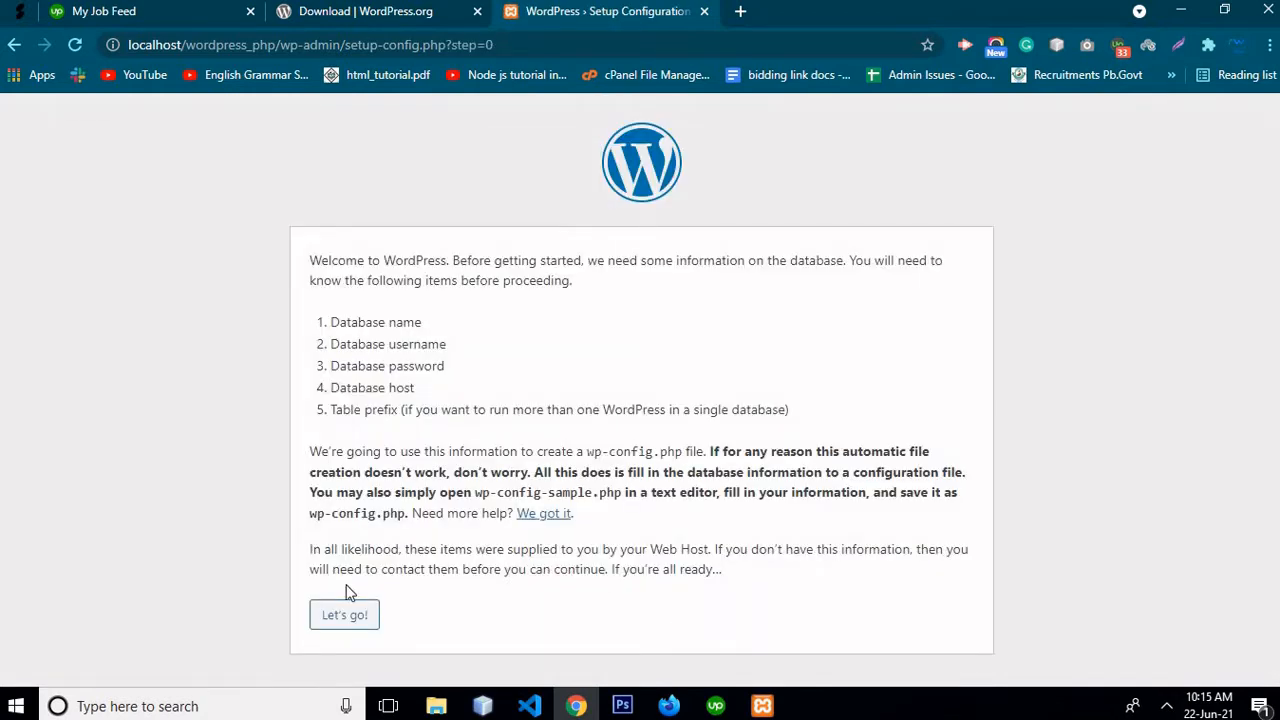
{"action": "left_click", "coordinate": [346, 614]}
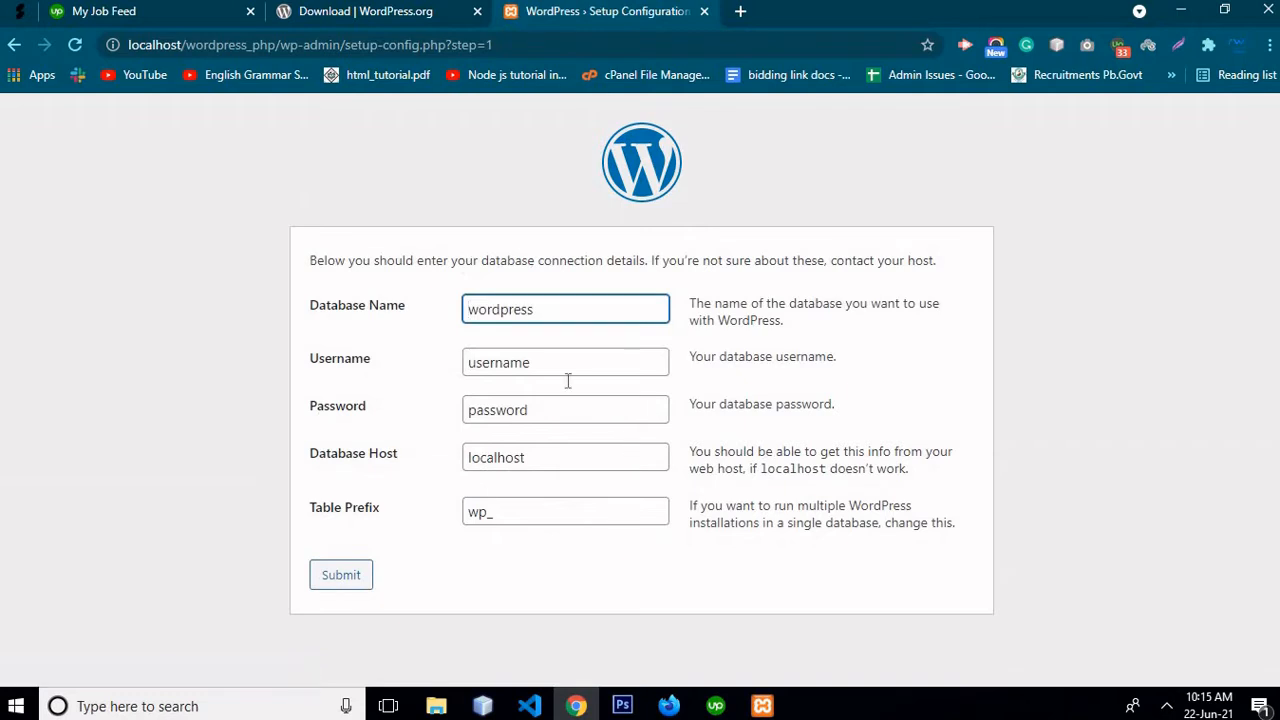
Highlight the words of the Database Name label, leaving the defaults, then open a blank tab
{"action": "double_click", "coordinate": [372, 312]}
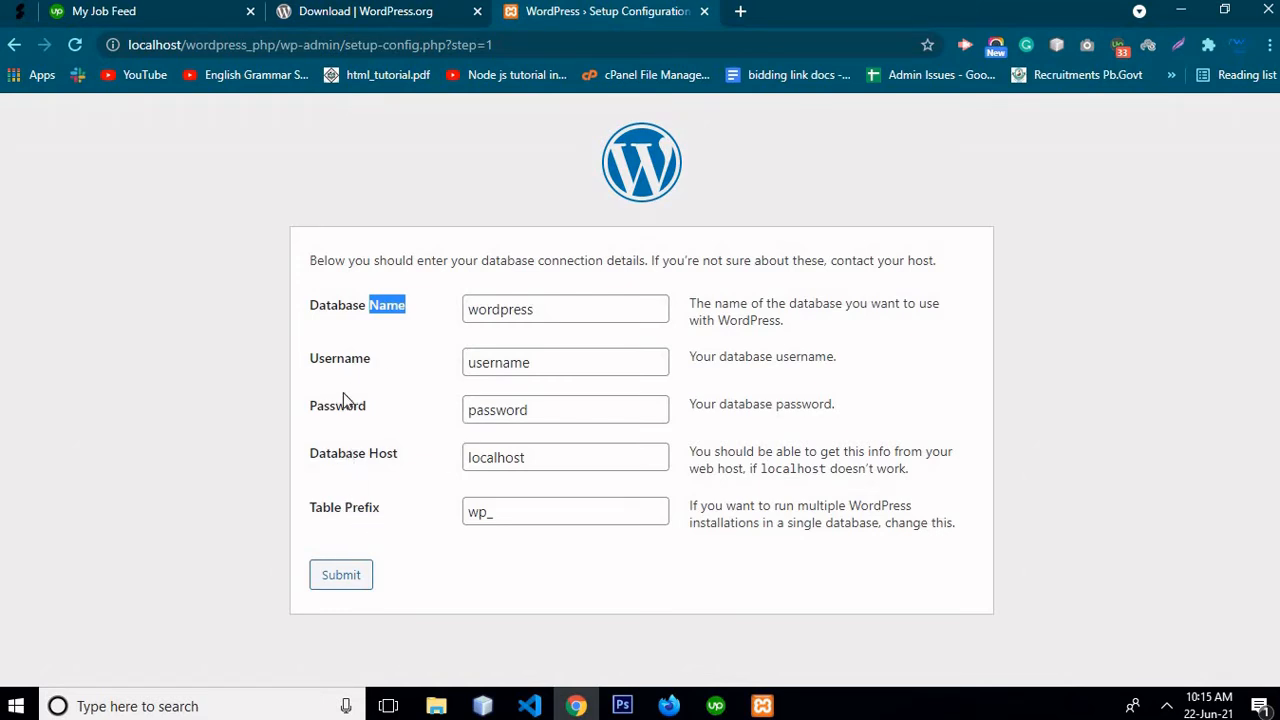
{"action": "double_click", "coordinate": [352, 312]}
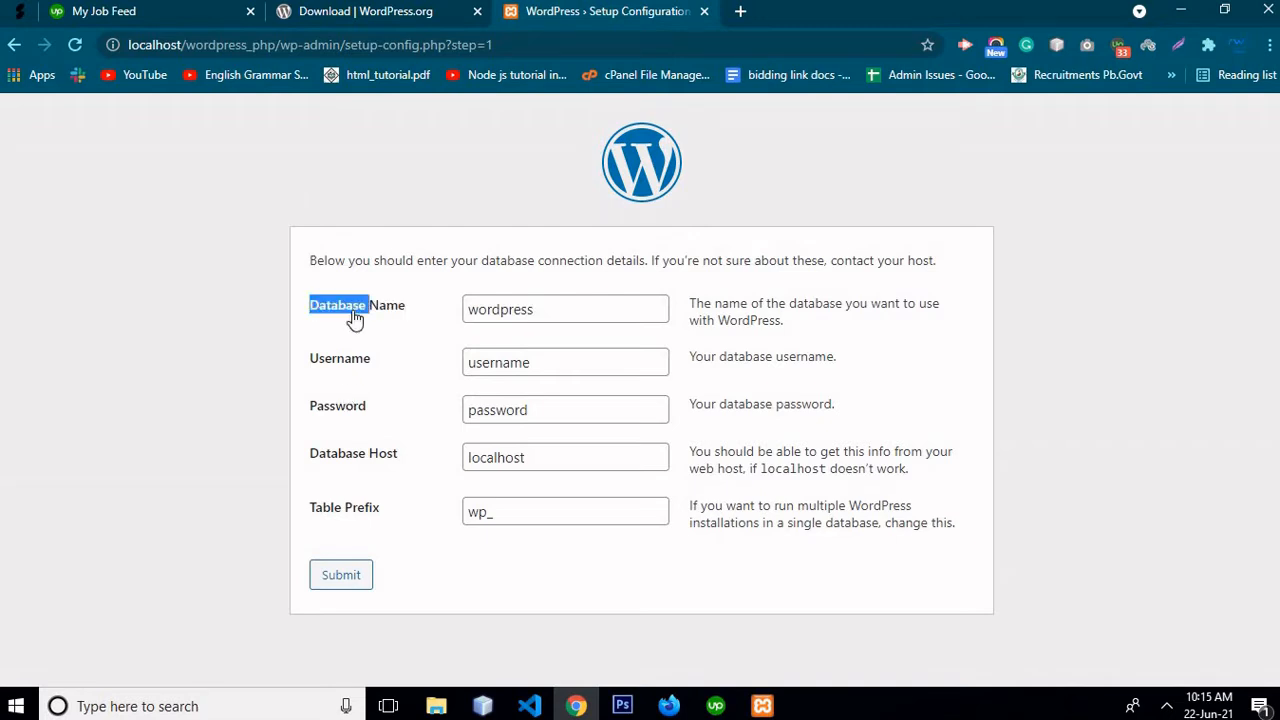
{"action": "left_click", "coordinate": [352, 312]}
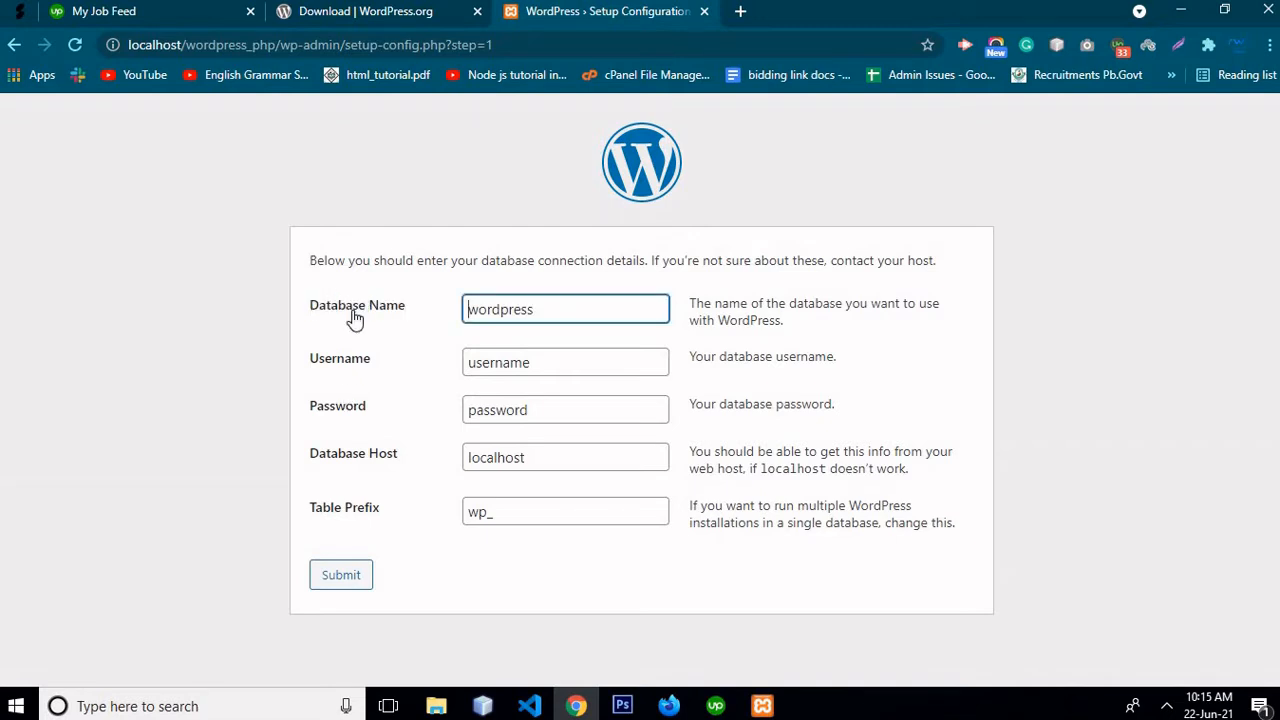
{"action": "double_click", "coordinate": [353, 315]}
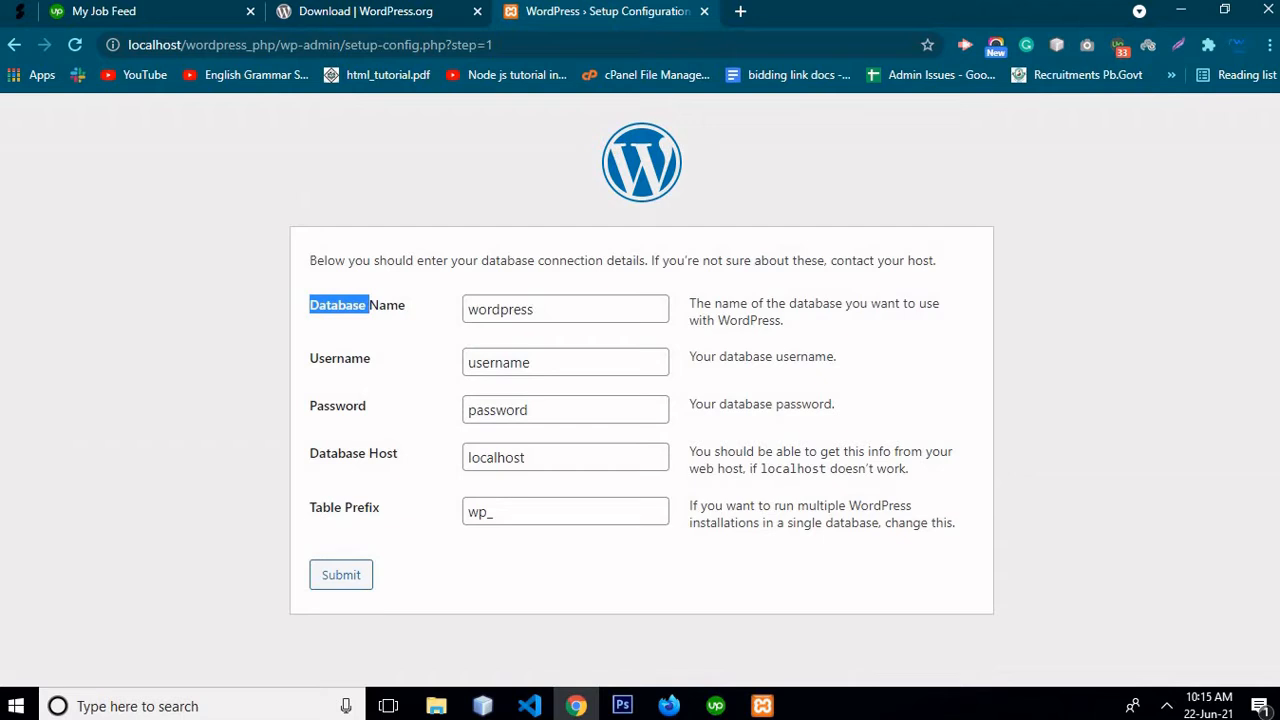
{"action": "left_click", "coordinate": [741, 12]}
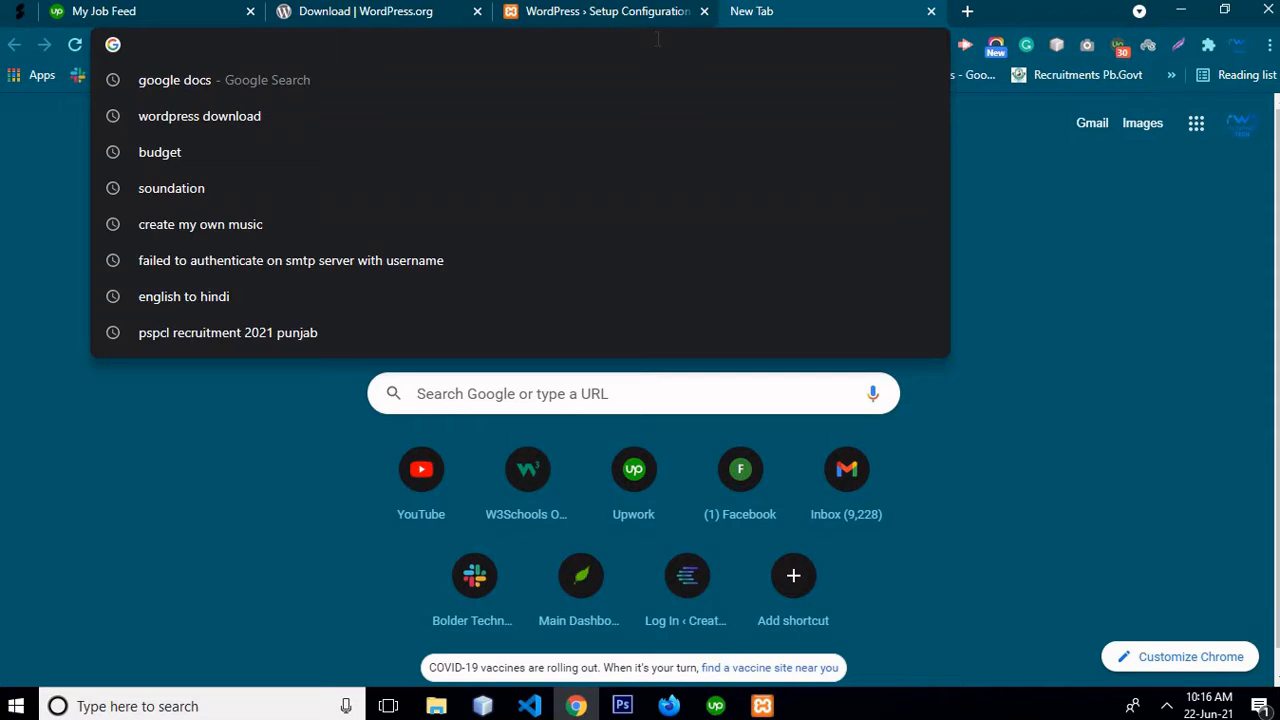
Load the phpMyAdmin home page at localhost/phpmyadmin
{"action": "type", "text": "lo"}
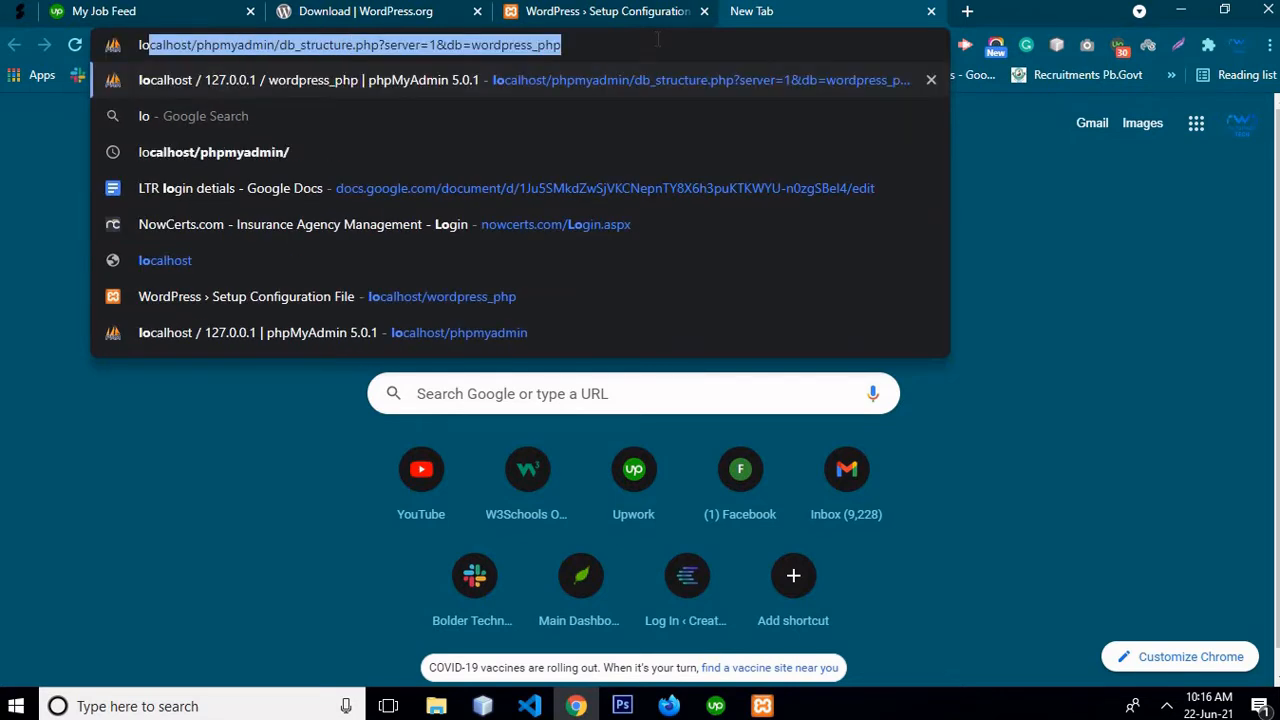
{"action": "key", "text": "End"}
{"action": "key", "text": "ctrl+shift+Left"}
{"action": "key", "text": "ctrl+shift+Left"}
{"action": "key", "text": "ctrl+shift+Left"}
{"action": "key", "text": "ctrl+shift+Left"}
{"action": "key", "text": "ctrl+shift+Left"}
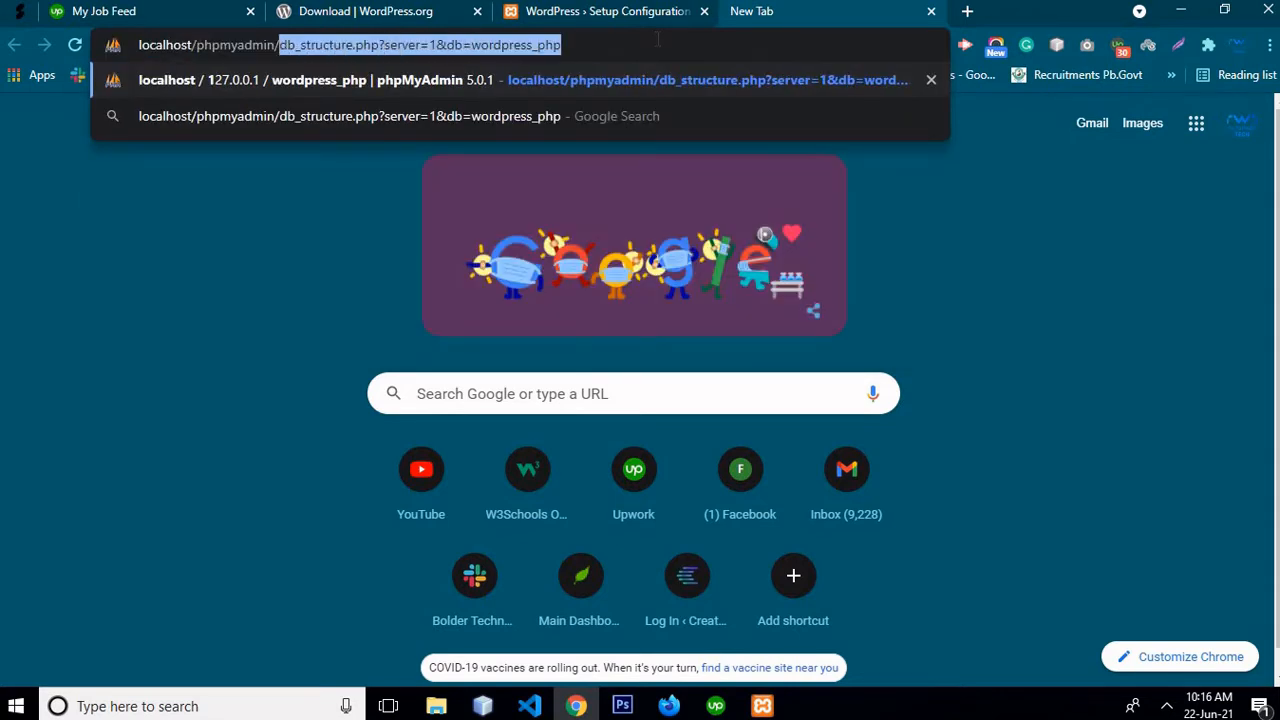
{"action": "key", "text": "BackSpace"}
{"action": "key", "text": "Return"}
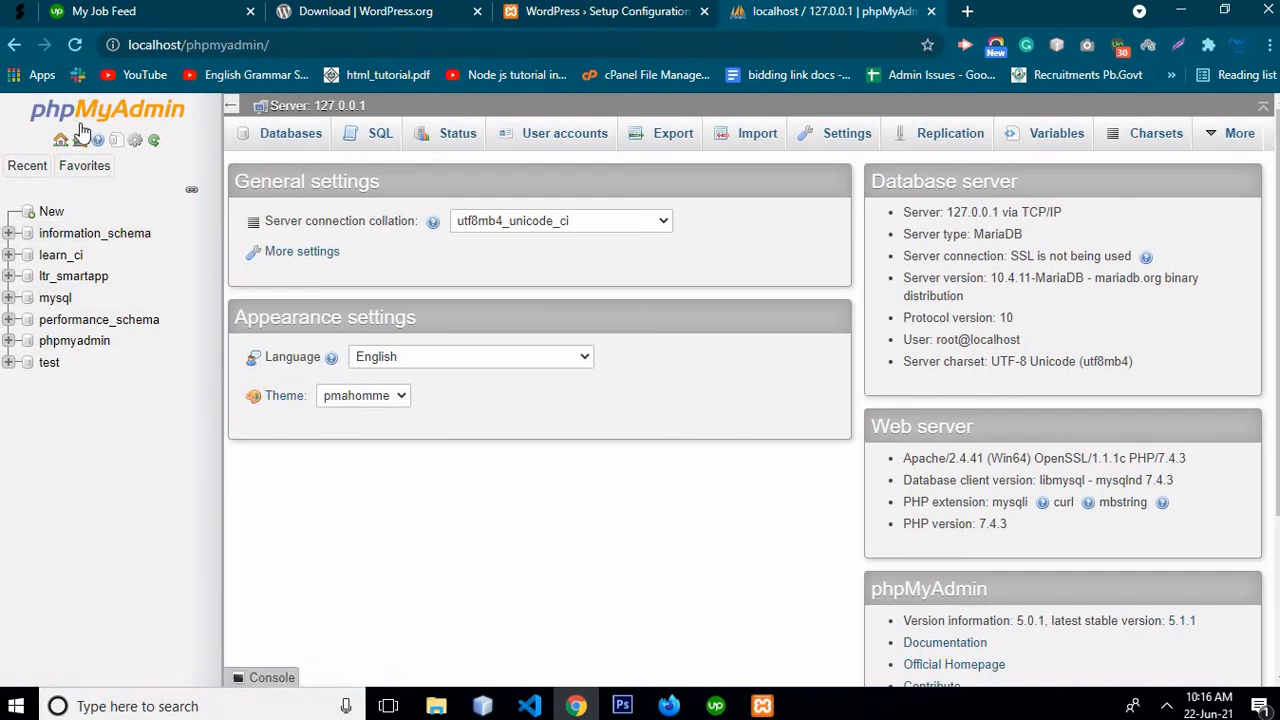
Create the wordpress_php database, then return to the WordPress Setup tab
{"action": "left_click", "coordinate": [48, 211]}
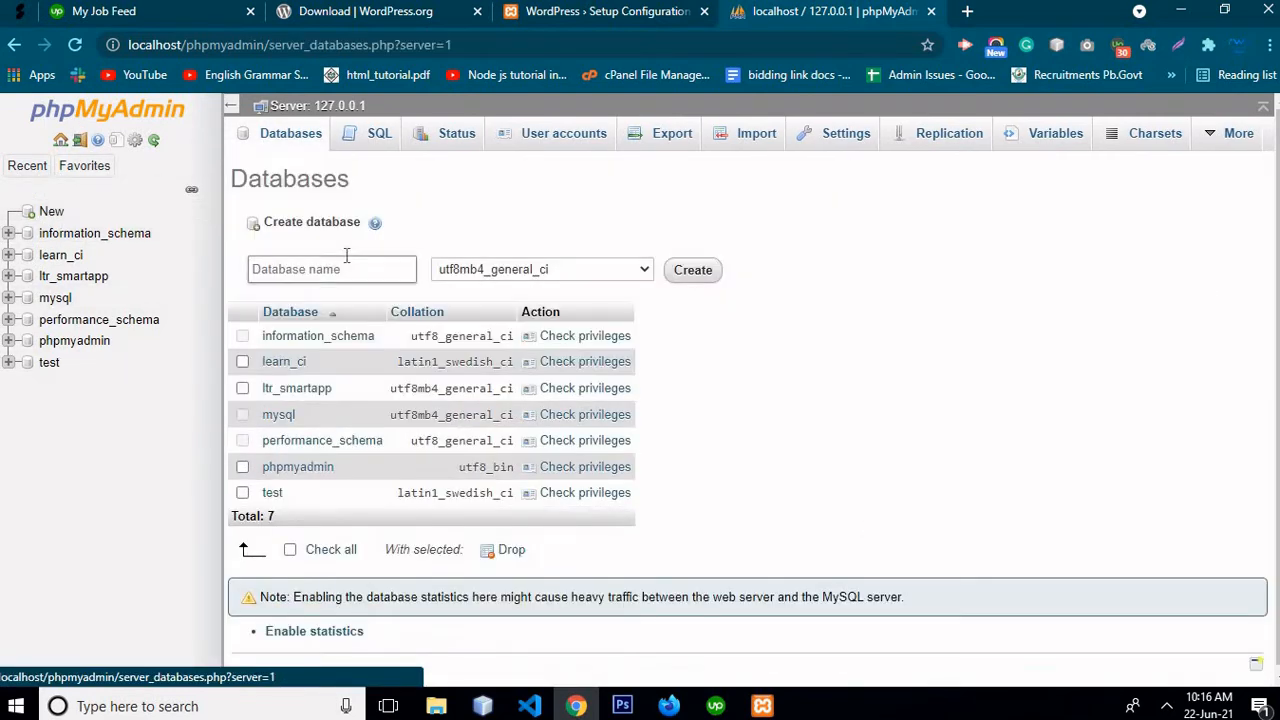
{"action": "left_click", "coordinate": [325, 270]}
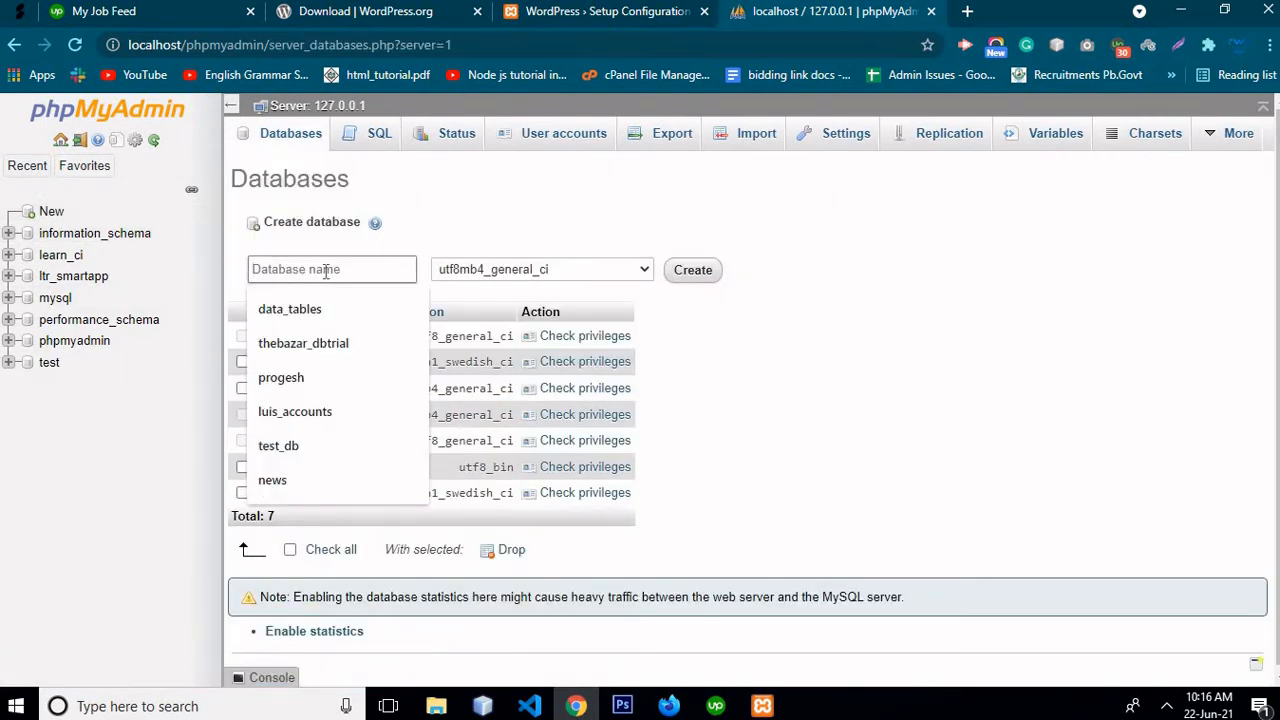
{"action": "type", "text": "wordpress_php"}
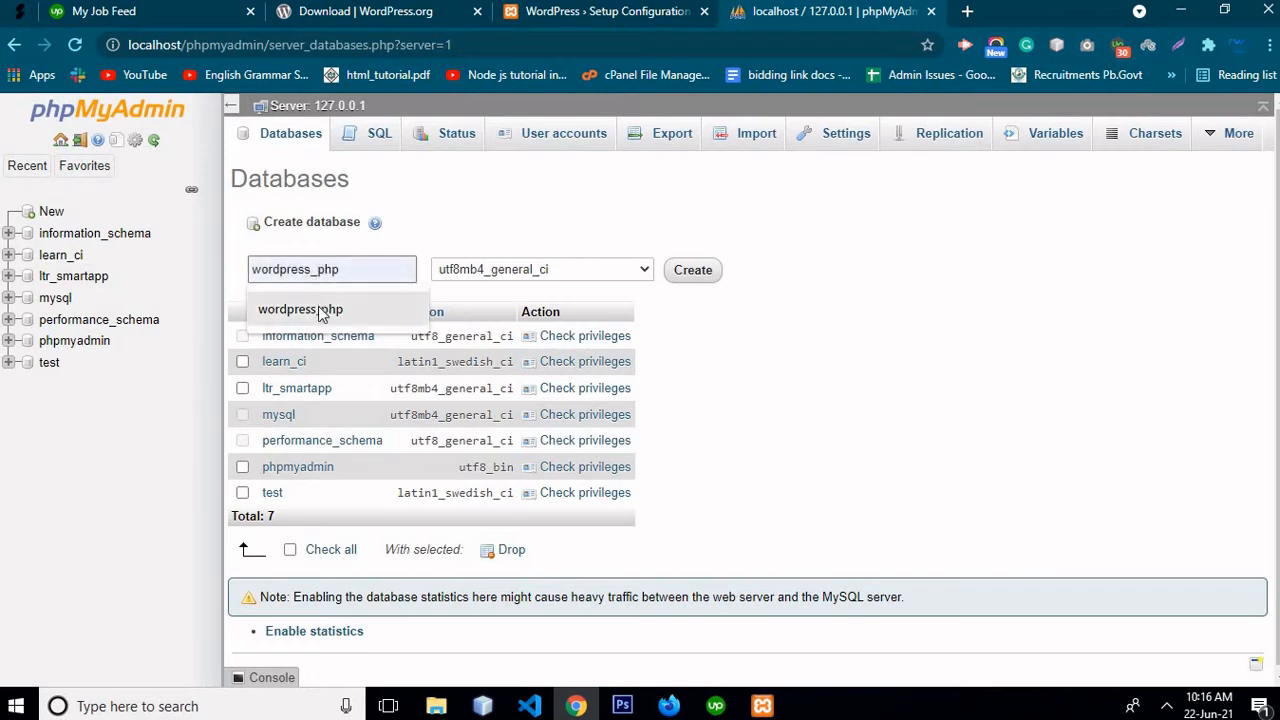
{"action": "left_click", "coordinate": [305, 309]}
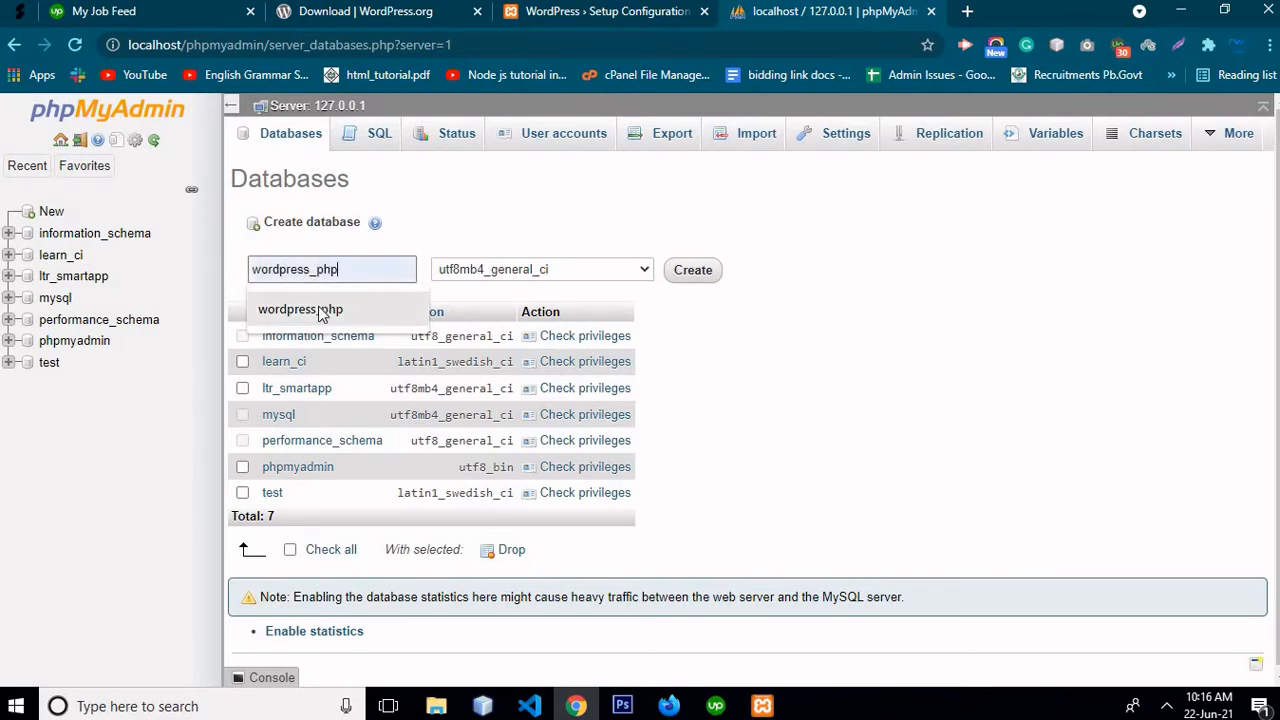
{"action": "left_click", "coordinate": [707, 284]}
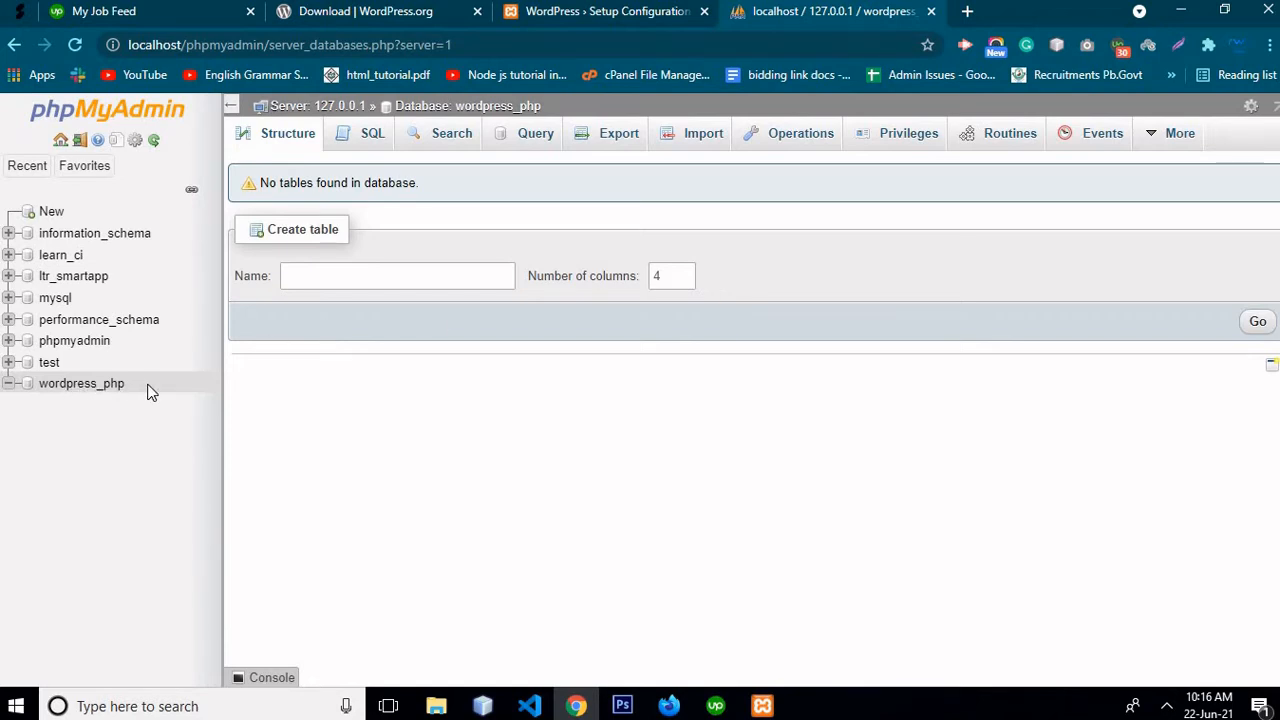
{"action": "left_click_drag", "start_coordinate": [148, 390], "coordinate": [39, 384]}
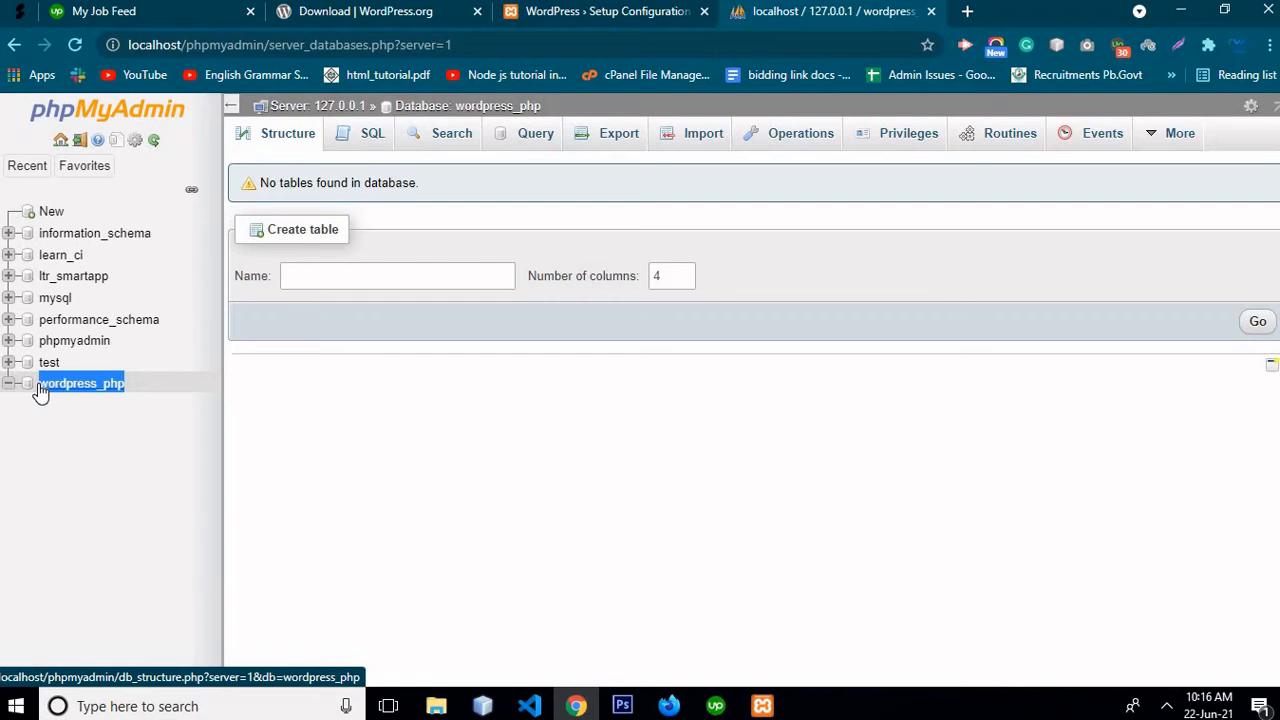
{"action": "left_click", "coordinate": [607, 23]}
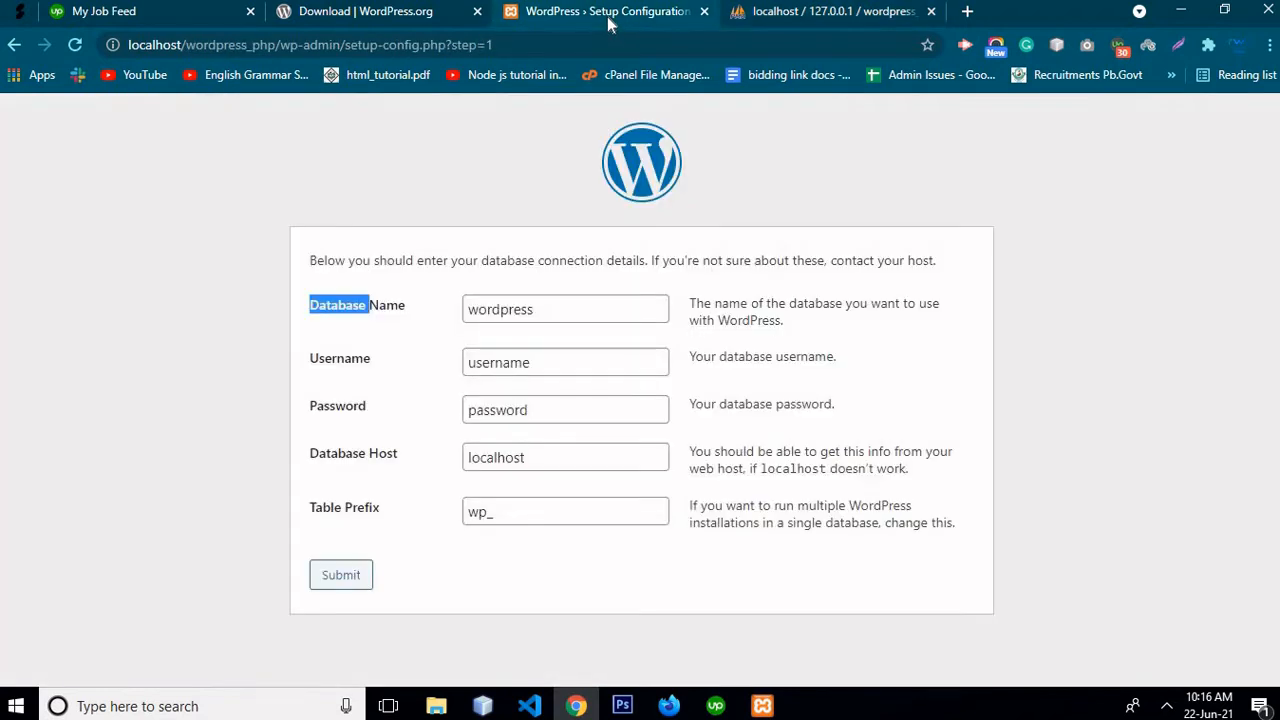
Fill in database name wordpress_php, username root, an empty password and host localhost
{"action": "left_click", "coordinate": [509, 309]}
{"action": "double_click", "coordinate": [509, 309]}
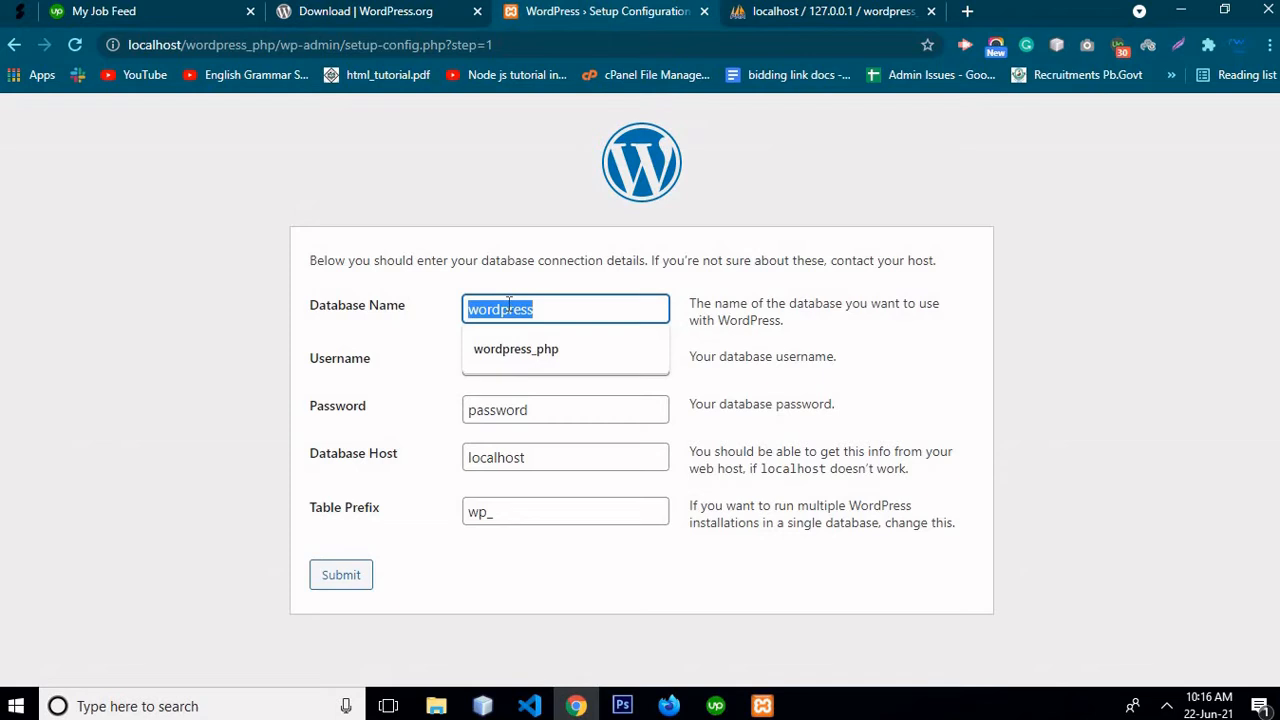
{"action": "key", "text": "Down"}
{"action": "key", "text": "Return"}
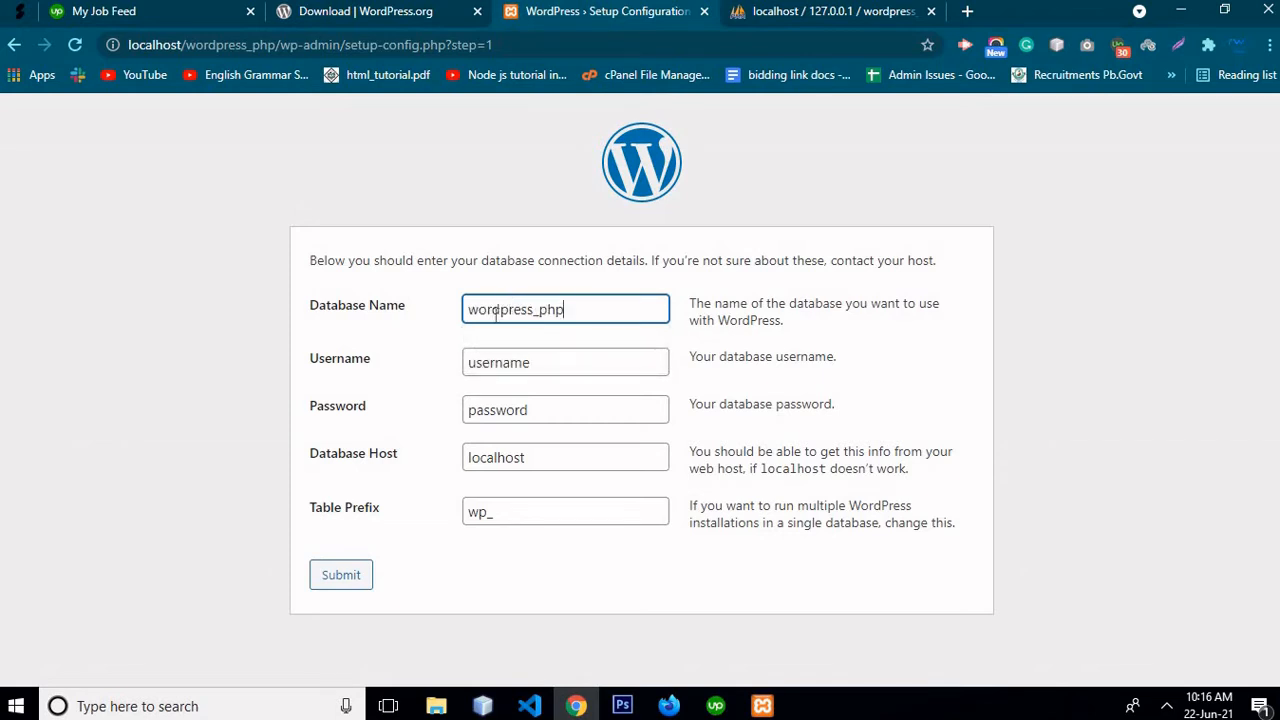
{"action": "double_click", "coordinate": [489, 366]}
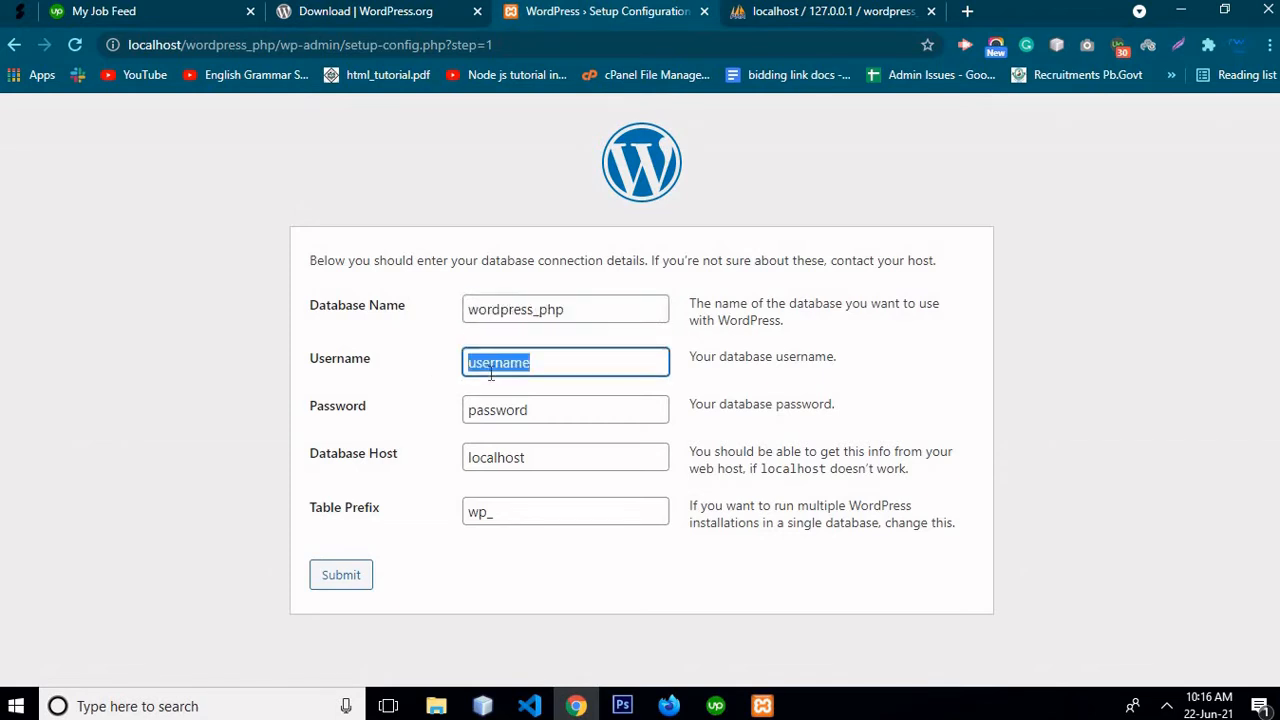
{"action": "type", "text": "root"}
{"action": "left_click", "coordinate": [485, 413]}
{"action": "double_click", "coordinate": [485, 413]}
{"action": "key", "text": "BackSpace"}
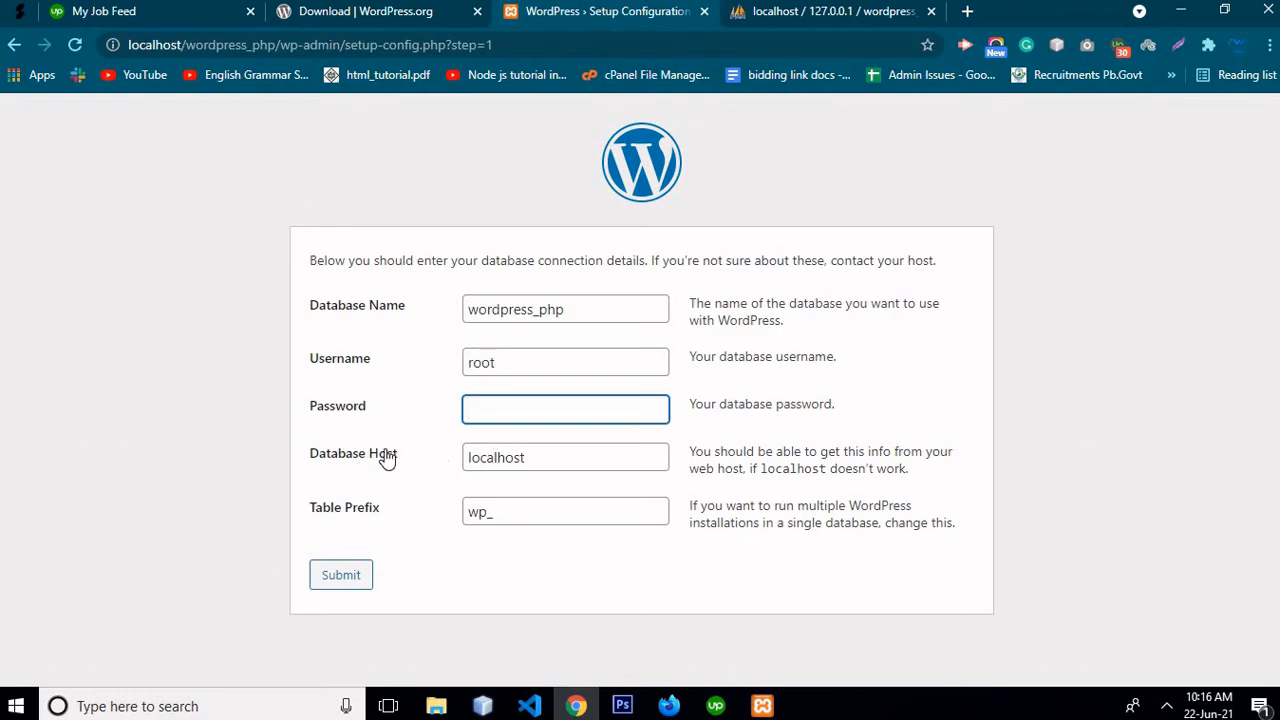
{"action": "left_click", "coordinate": [505, 457]}
{"action": "double_click", "coordinate": [520, 457]}
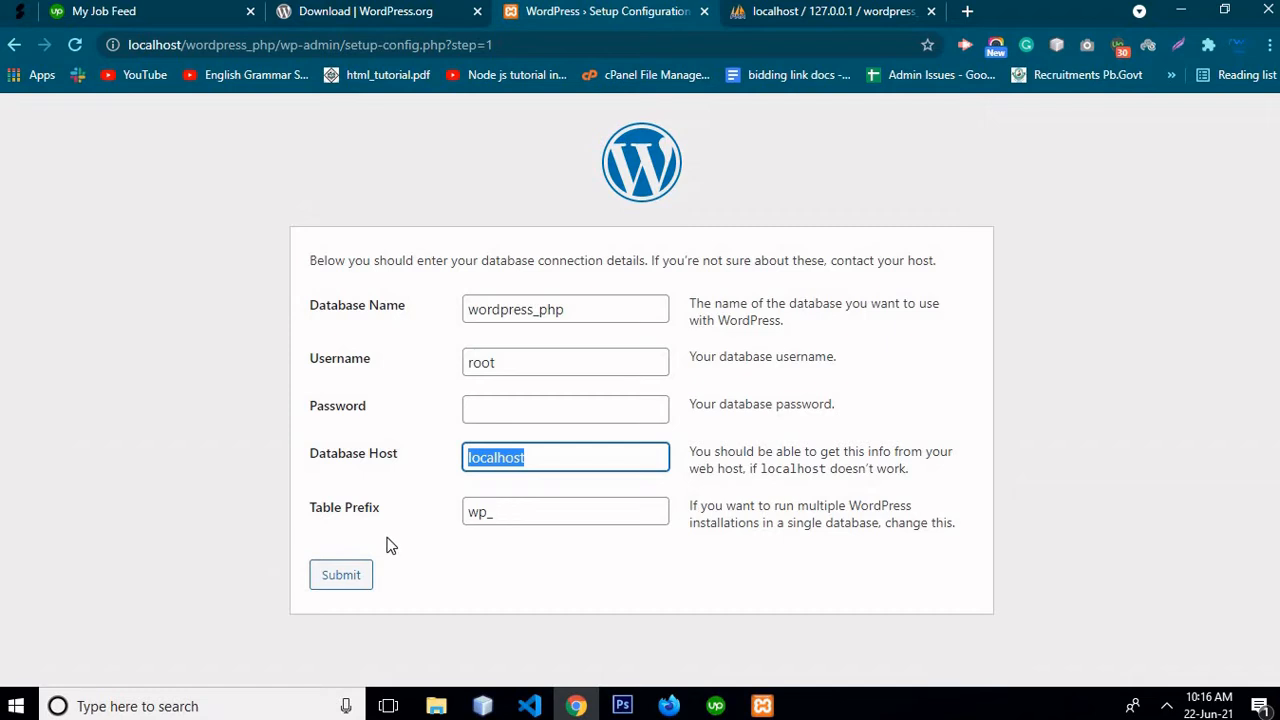
Keep the wp_ table prefix, submit the details and run the installation
{"action": "key", "text": "Tab"}
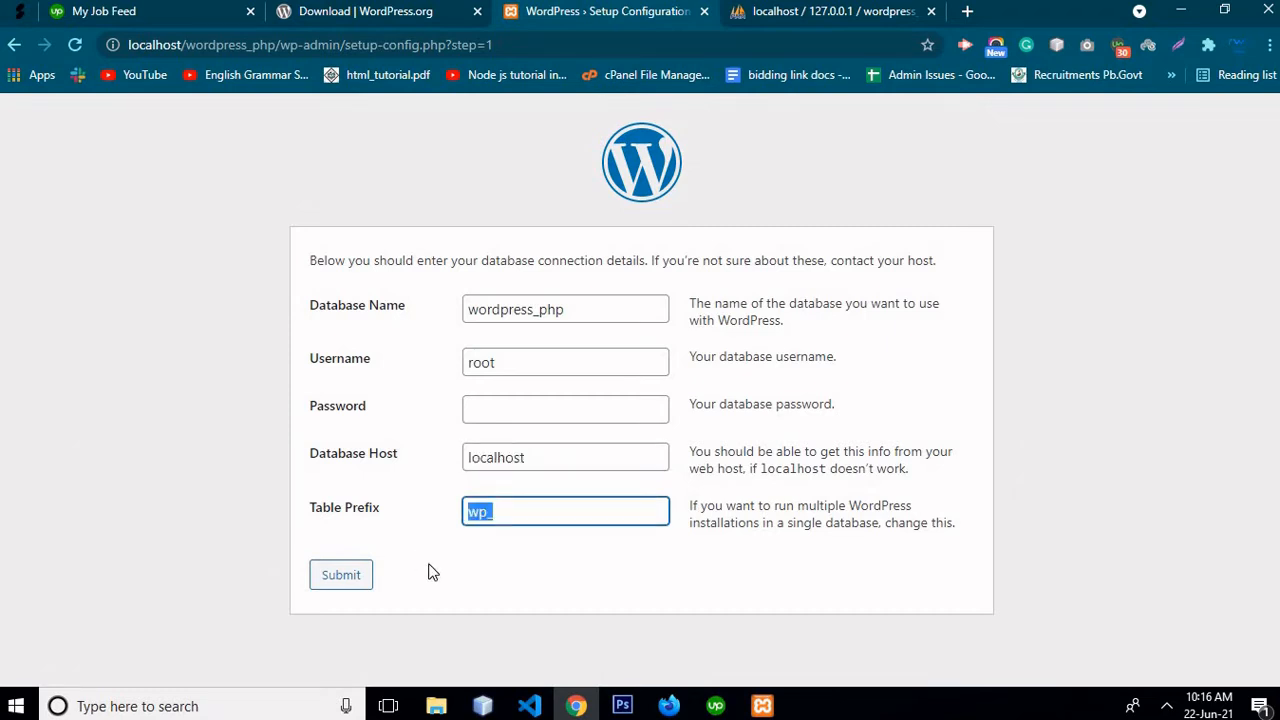
{"action": "key", "text": "Tab"}
{"action": "left_click", "coordinate": [340, 576]}
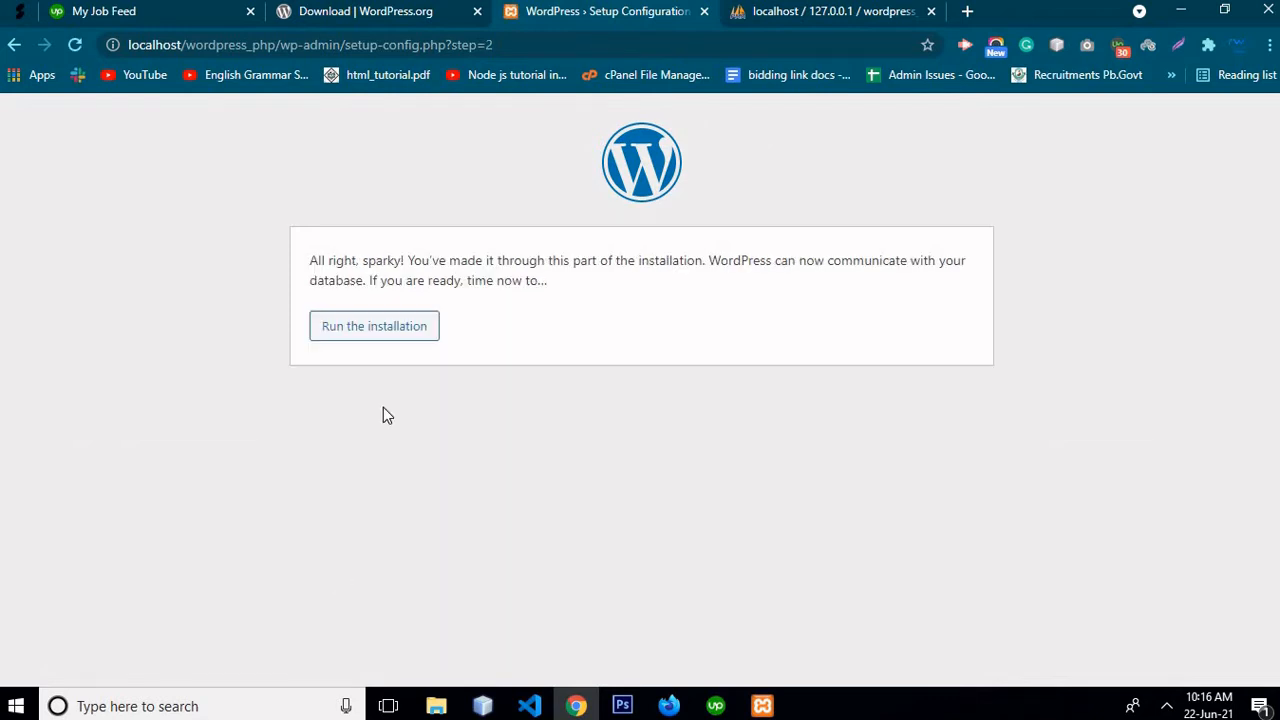
{"action": "left_click", "coordinate": [386, 344]}
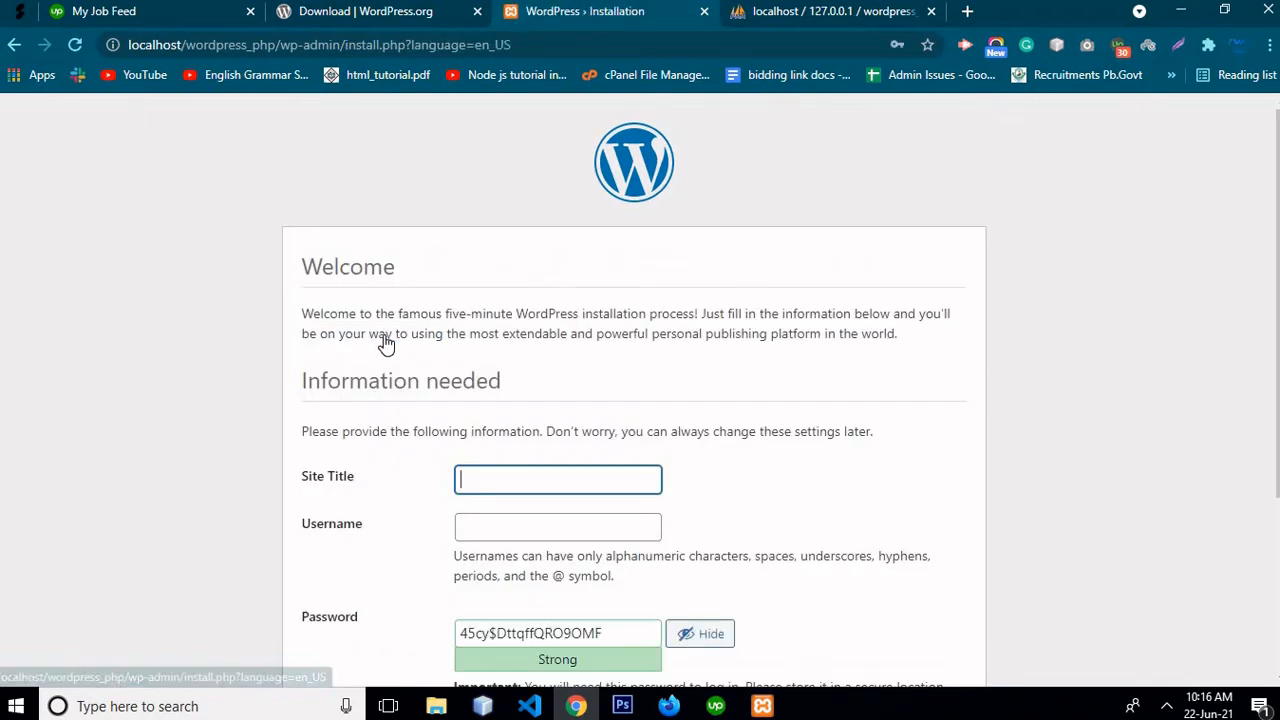
Enter 'test' as the site title and 'admin' as the username
{"action": "scroll", "coordinate": [594, 325], "scroll_direction": "down", "scroll_amount": 3}
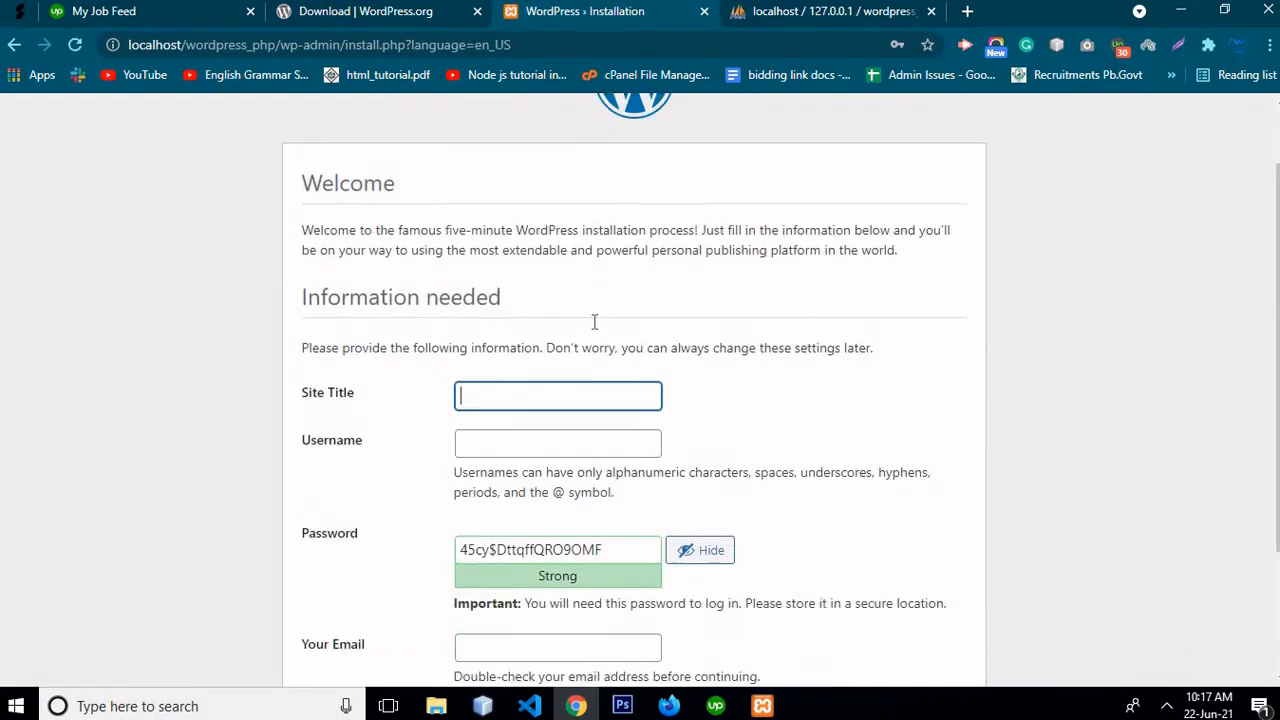
{"action": "scroll", "coordinate": [548, 256], "scroll_direction": "up", "scroll_amount": 3}
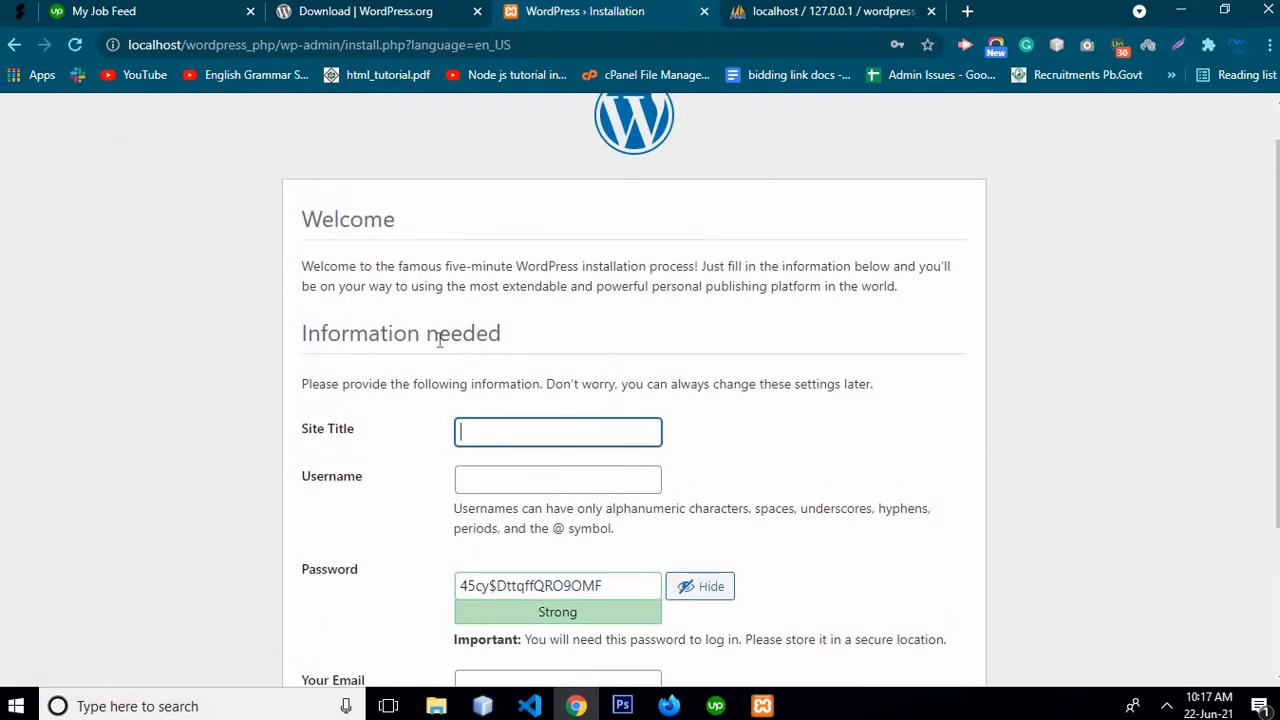
{"action": "scroll", "coordinate": [348, 341], "scroll_direction": "down", "scroll_amount": 1}
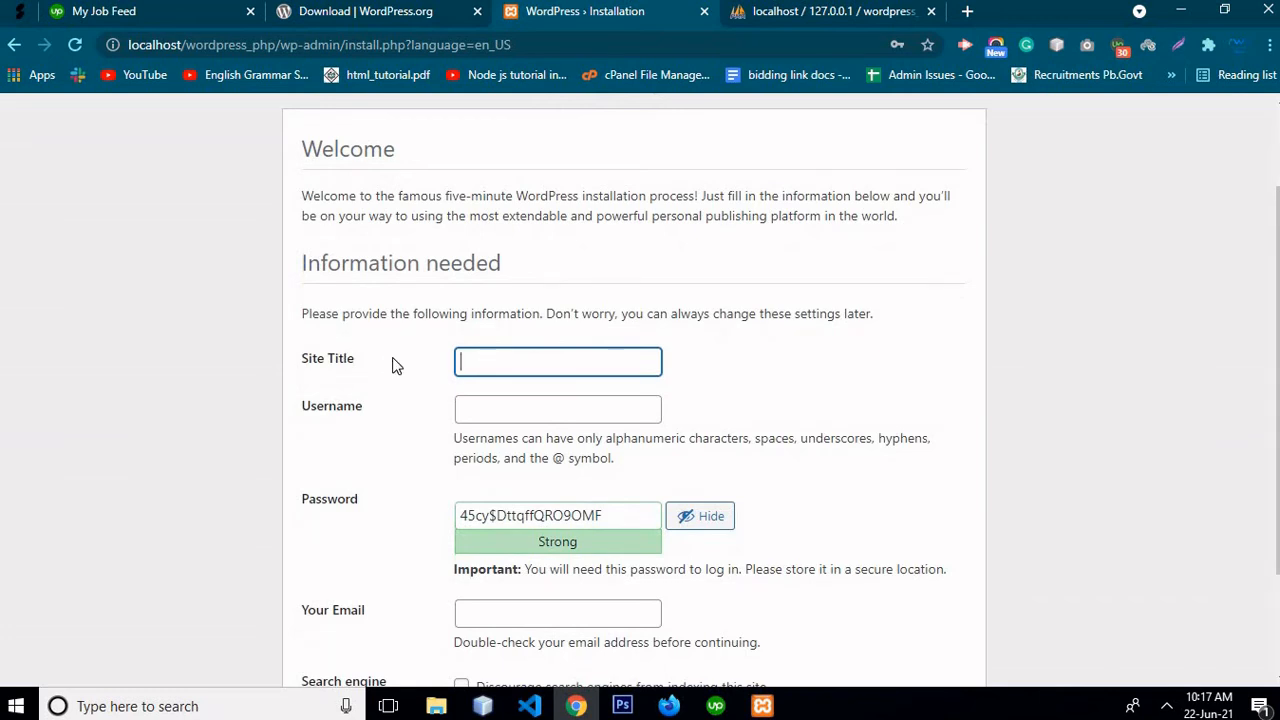
{"action": "left_click", "coordinate": [519, 353]}
{"action": "type", "text": "test"}
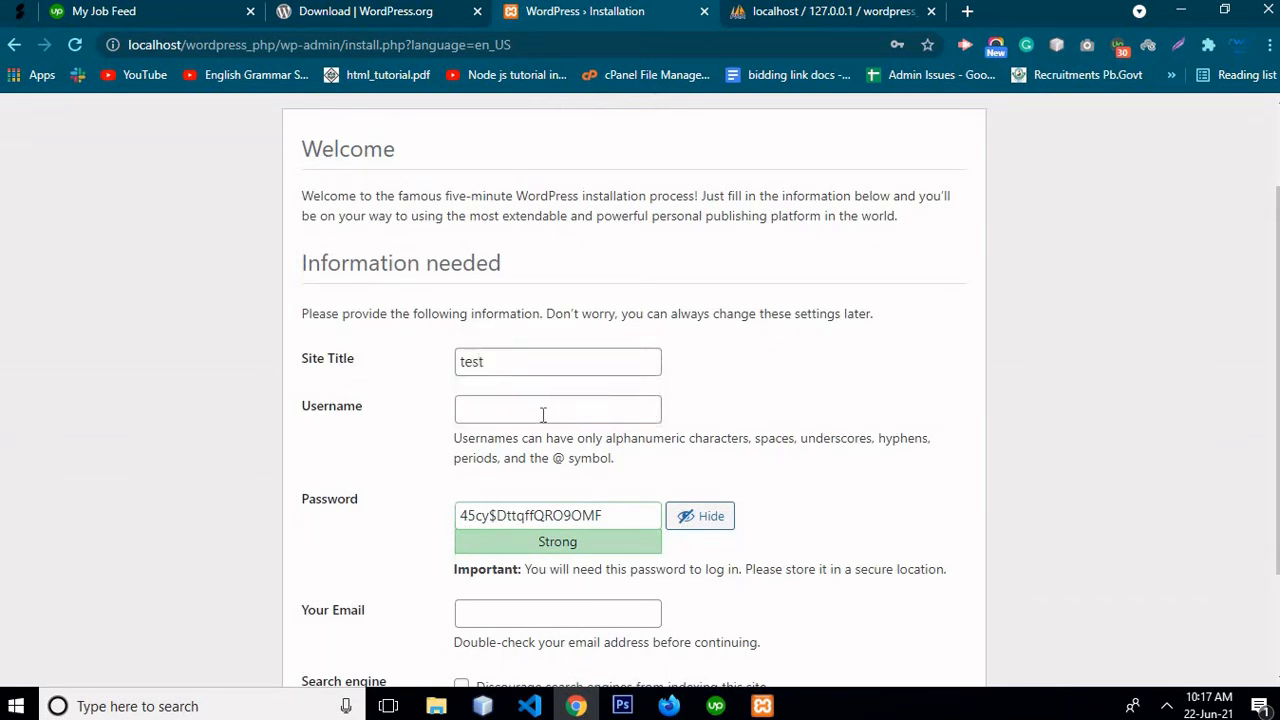
{"action": "left_click", "coordinate": [543, 414]}
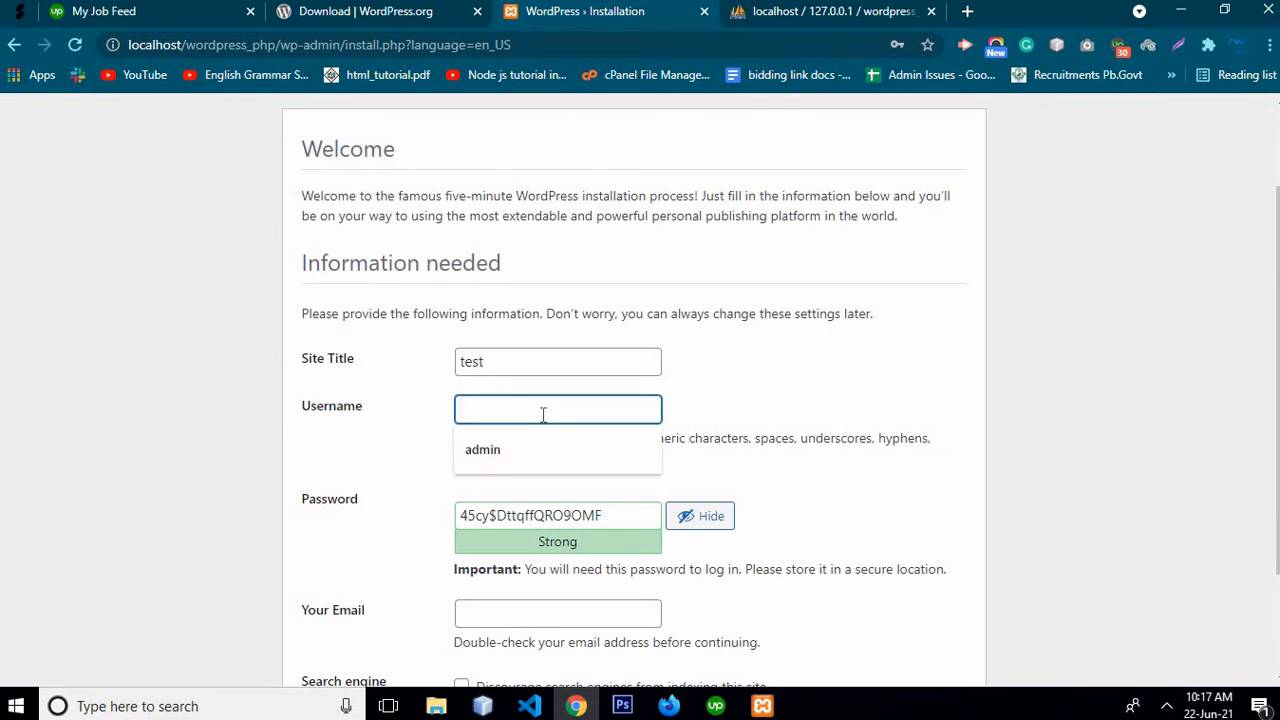
{"action": "type", "text": "admin"}
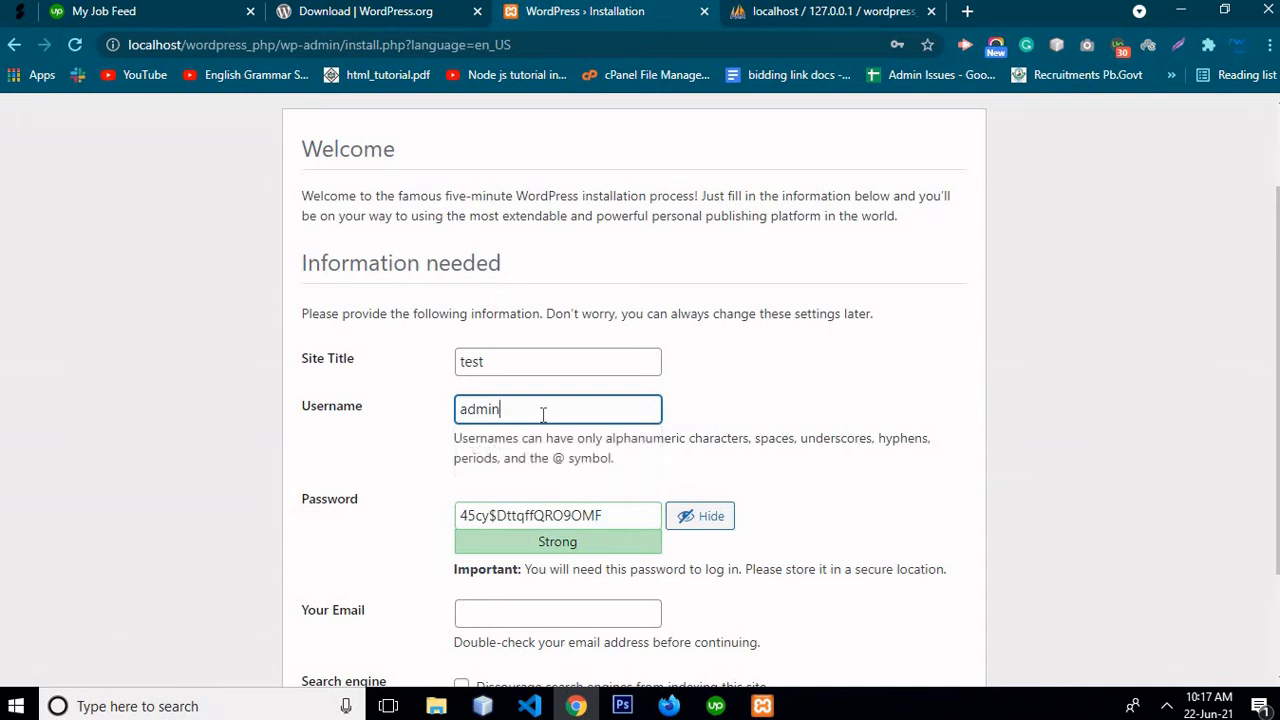
Replace the generated password with a chosen weak password and confirm using it
{"action": "left_click", "coordinate": [528, 515]}
{"action": "double_click", "coordinate": [528, 515]}
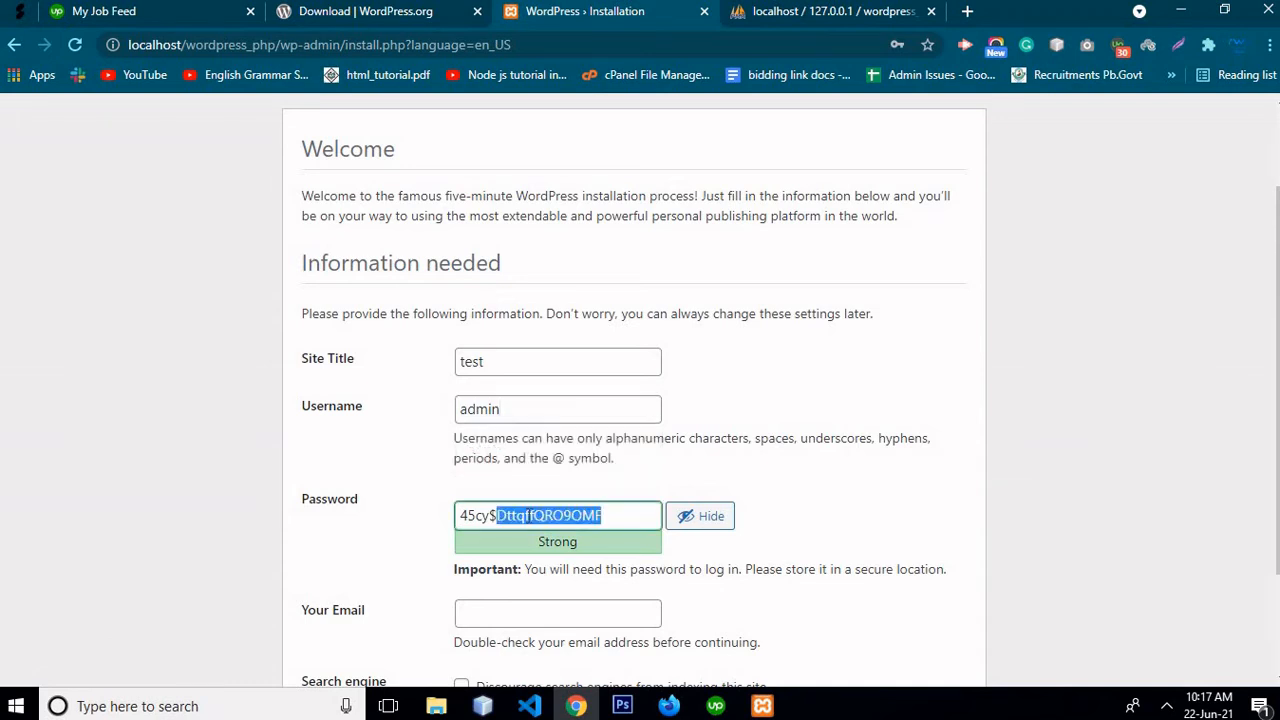
{"action": "key", "text": "ctrl+a"}
{"action": "key", "text": "BackSpace"}
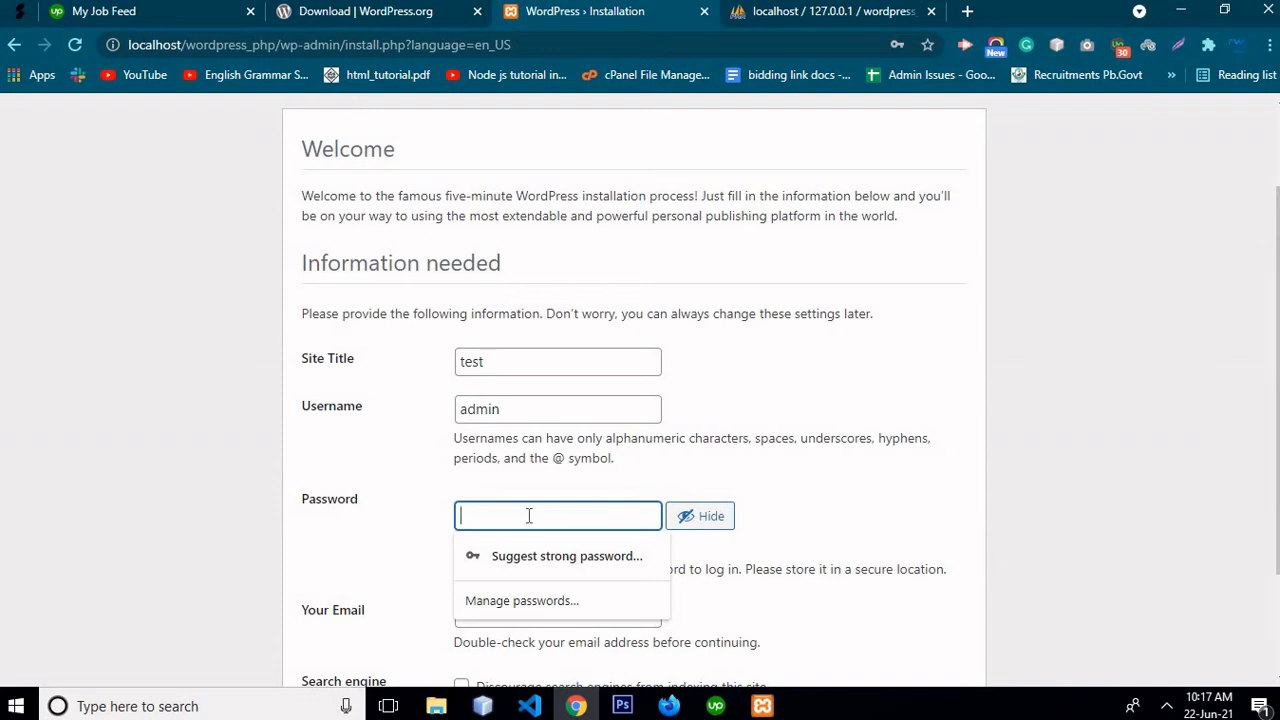
{"action": "type", "text": "admn"}
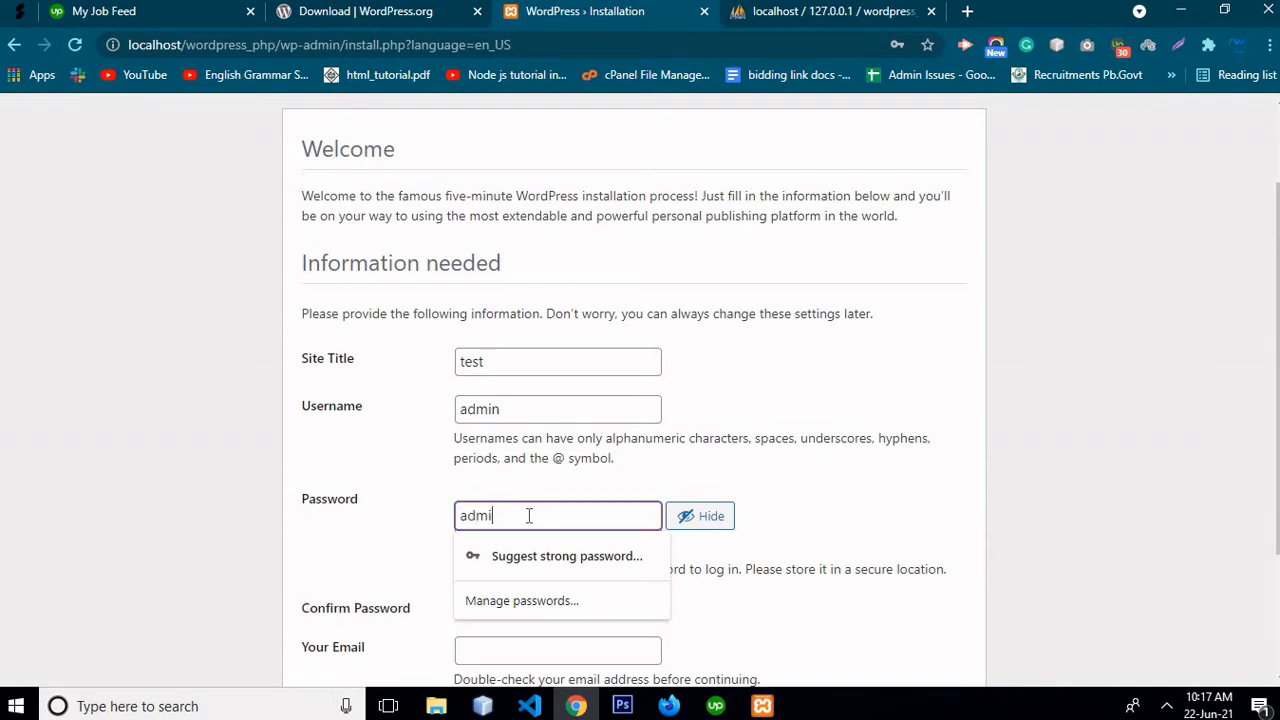
{"action": "type", "text": "n123"}
{"action": "scroll", "coordinate": [713, 443], "scroll_direction": "down", "scroll_amount": 1}
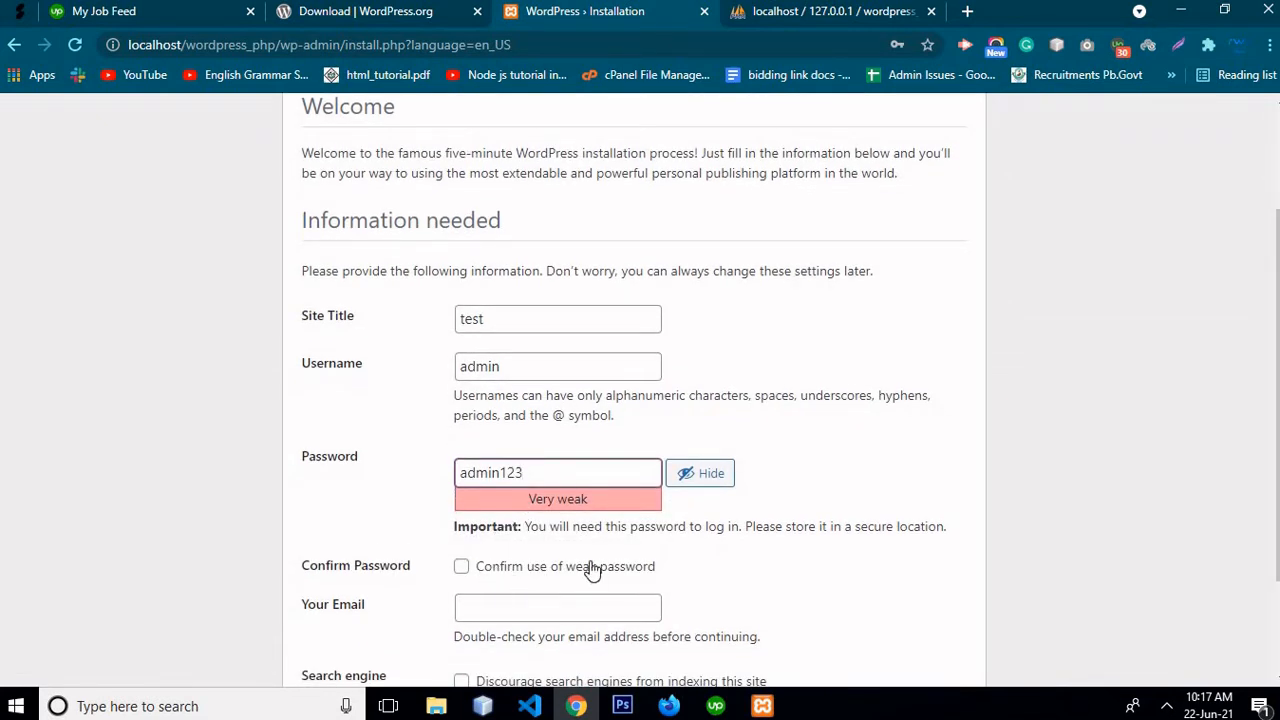
{"action": "left_click", "coordinate": [462, 567]}
{"action": "scroll", "coordinate": [660, 570], "scroll_direction": "down", "scroll_amount": 1}
Fill in the administrator's saved e-mail address and install WordPress
{"action": "left_click", "coordinate": [539, 531]}
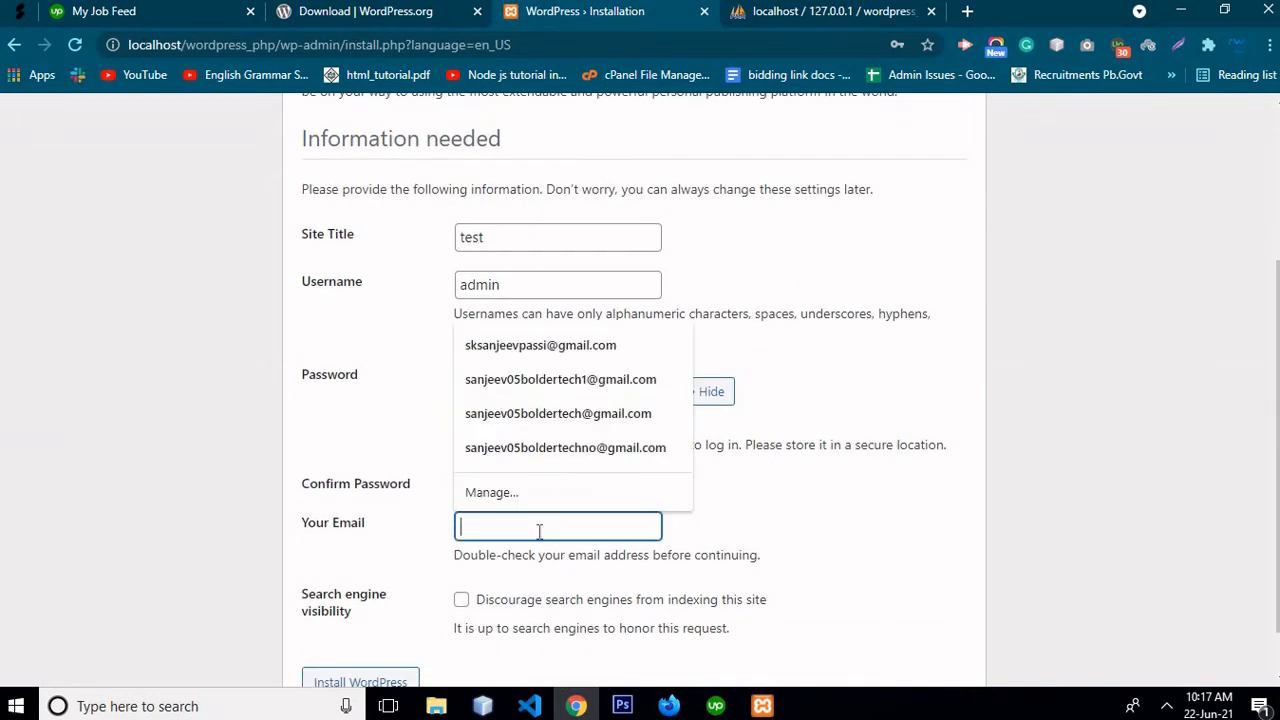
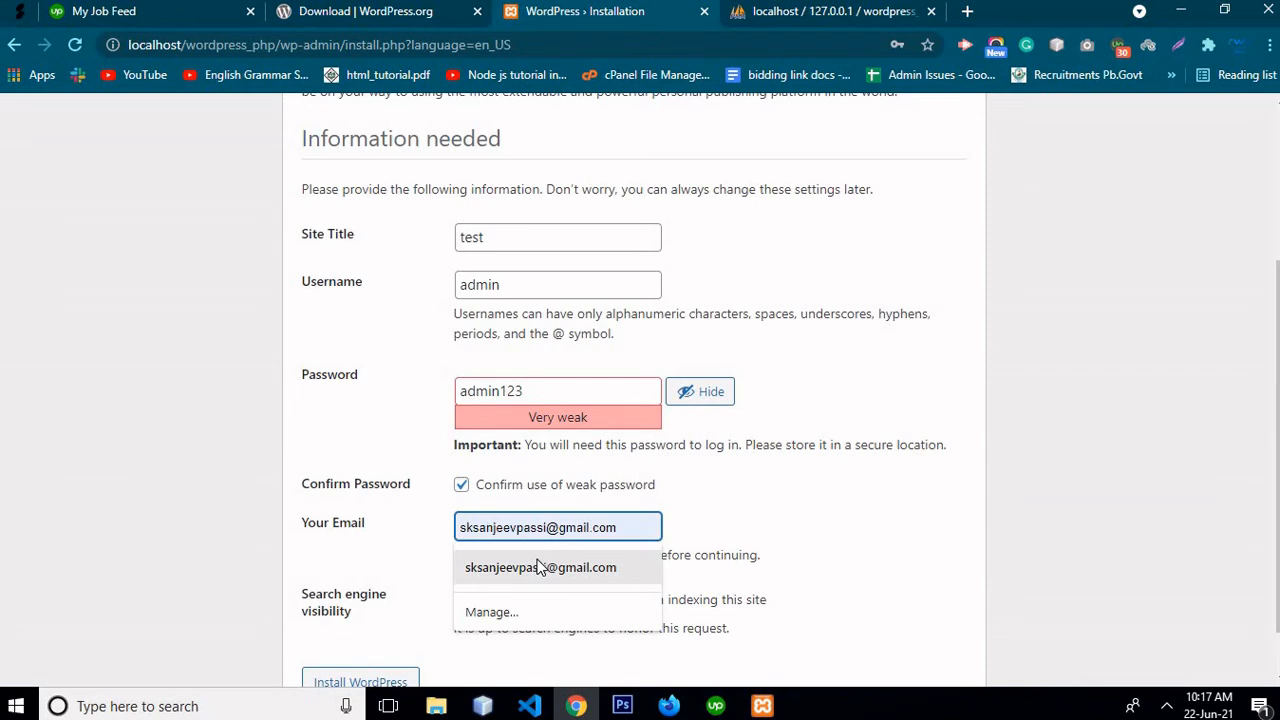
{"action": "left_click", "coordinate": [540, 567]}
{"action": "scroll", "coordinate": [466, 535], "scroll_direction": "down", "scroll_amount": 1}
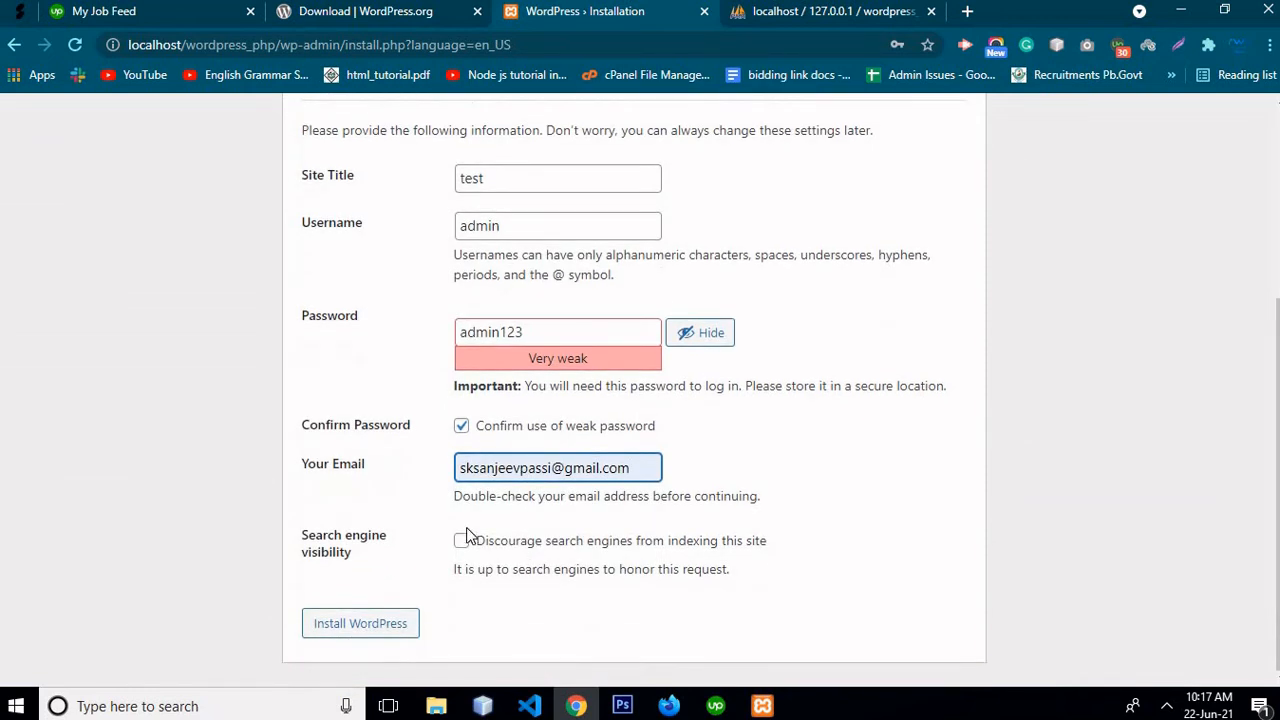
{"action": "left_click", "coordinate": [363, 622]}
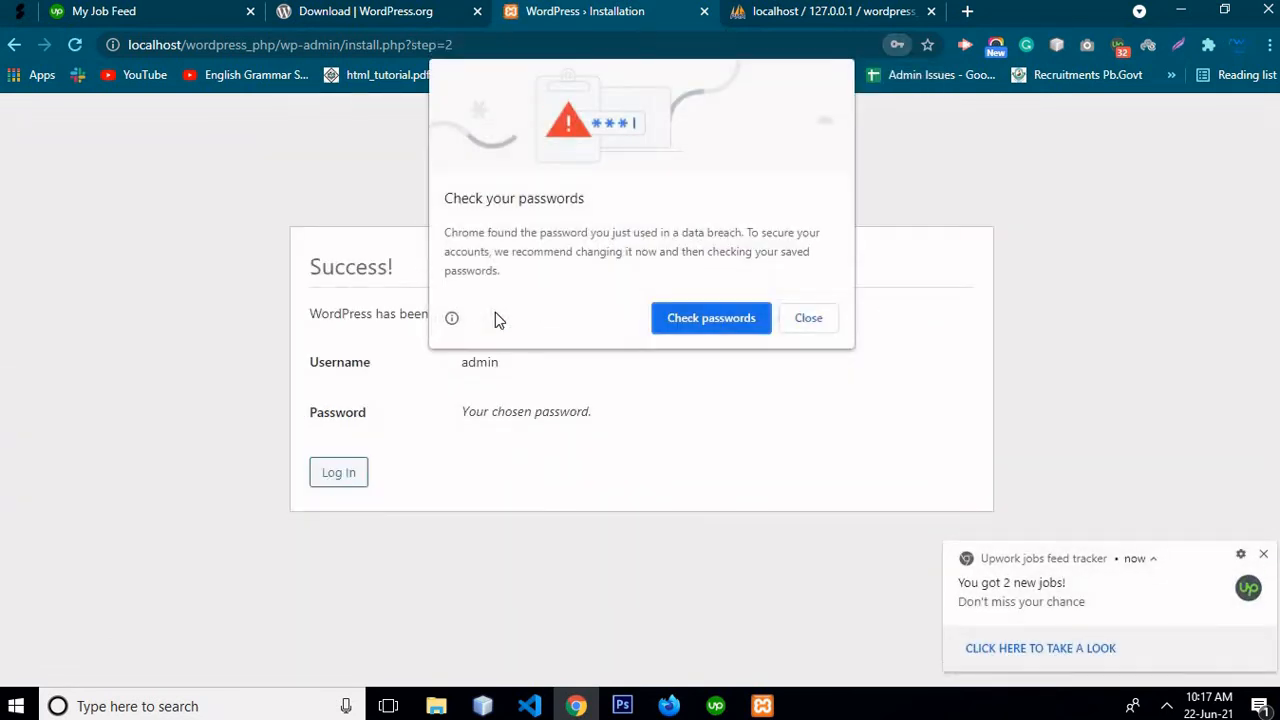
Dismiss Chrome's password prompts and go to the WordPress login page
{"action": "left_click", "coordinate": [808, 317]}
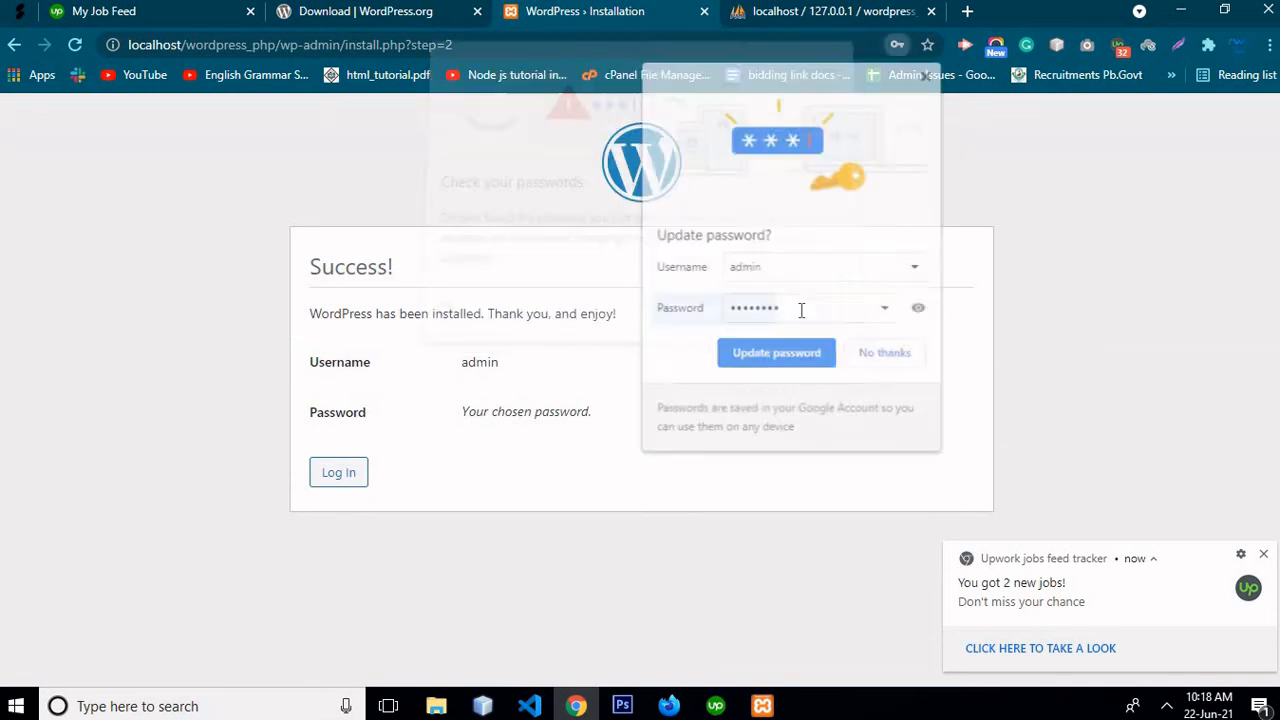
{"action": "left_click", "coordinate": [929, 75]}
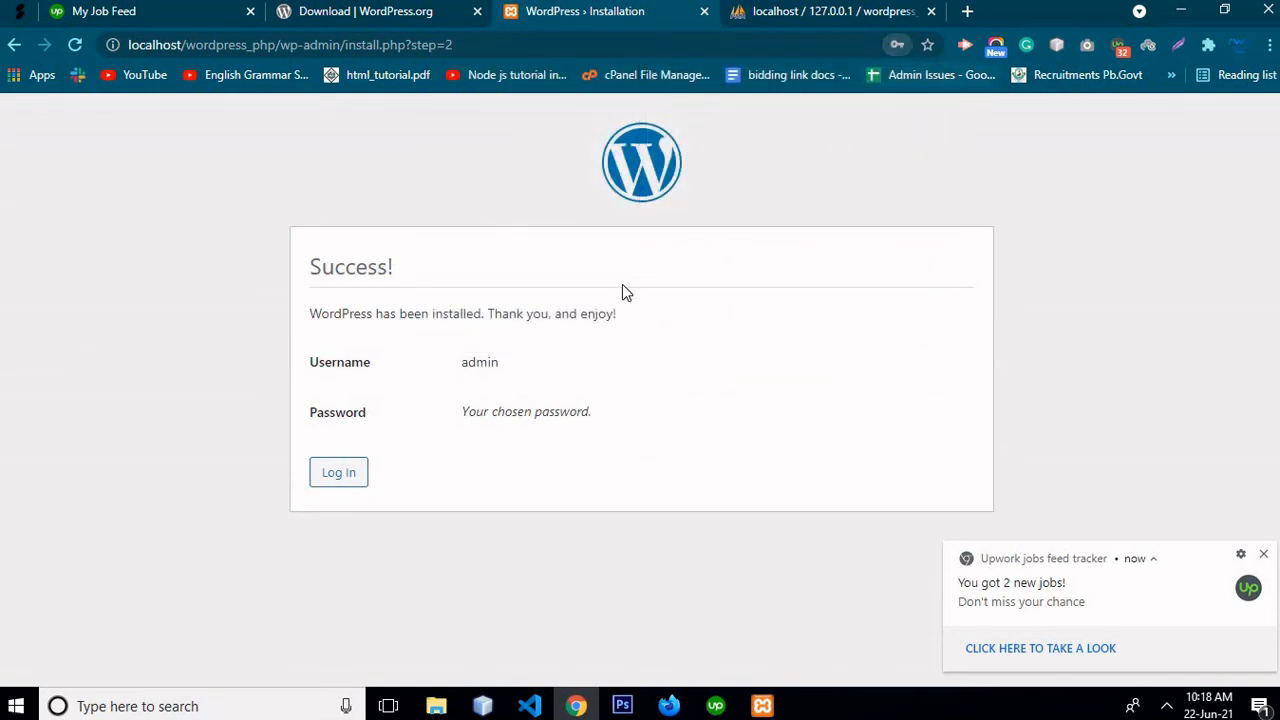
{"action": "left_click", "coordinate": [335, 477]}
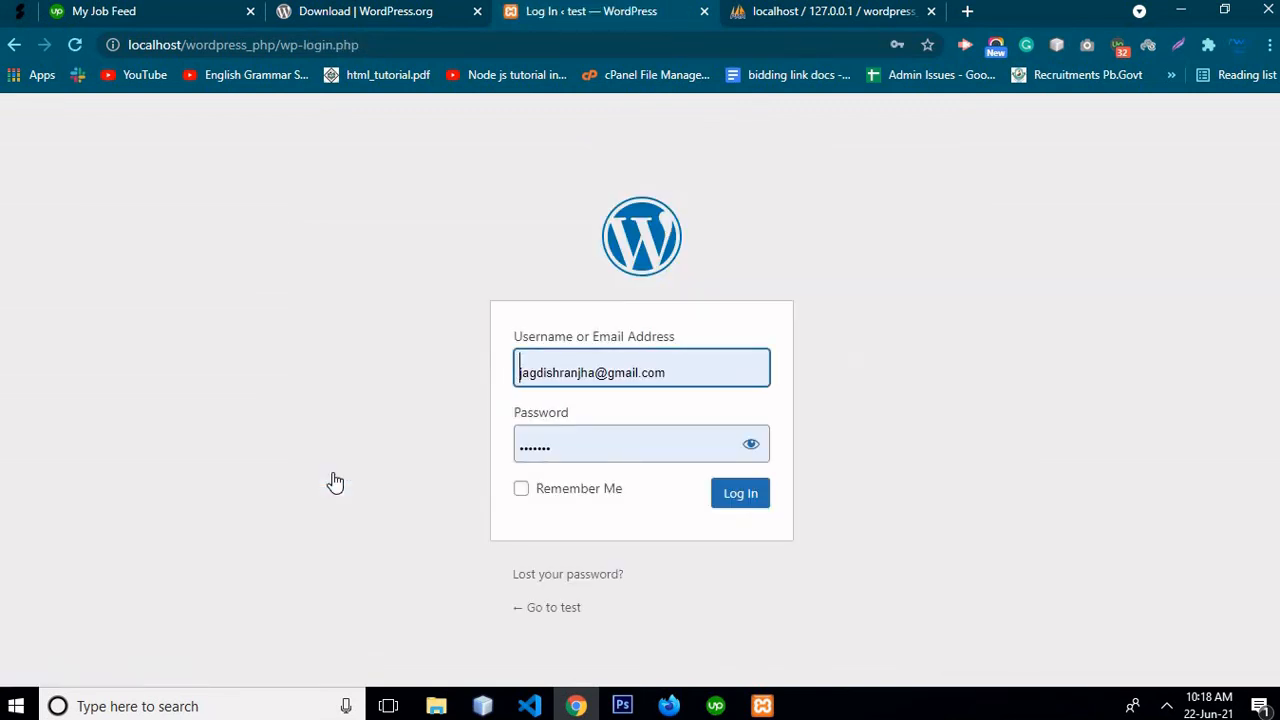
Replace the prefilled username with 'admin' on the login form
{"action": "key", "text": "ctrl+a"}
{"action": "key", "text": "BackSpace"}
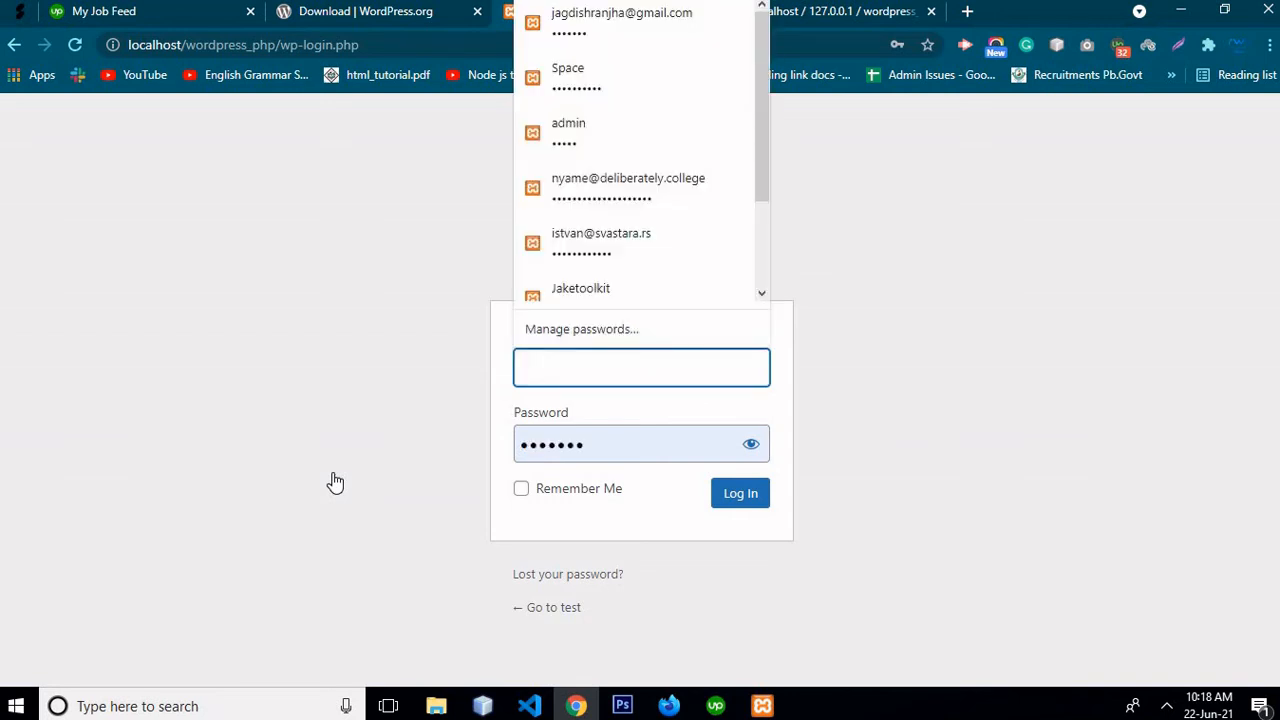
{"action": "type", "text": "ad"}
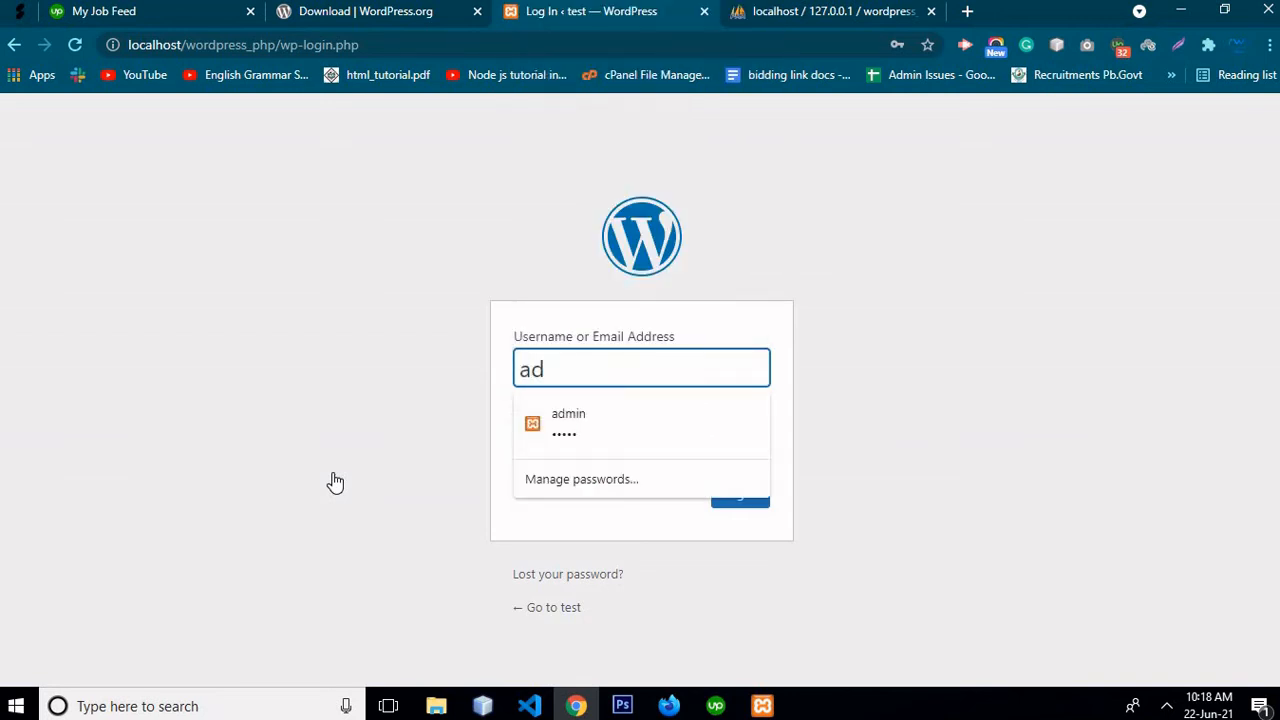
{"action": "type", "text": "min"}
{"action": "left_click", "coordinate": [475, 428]}
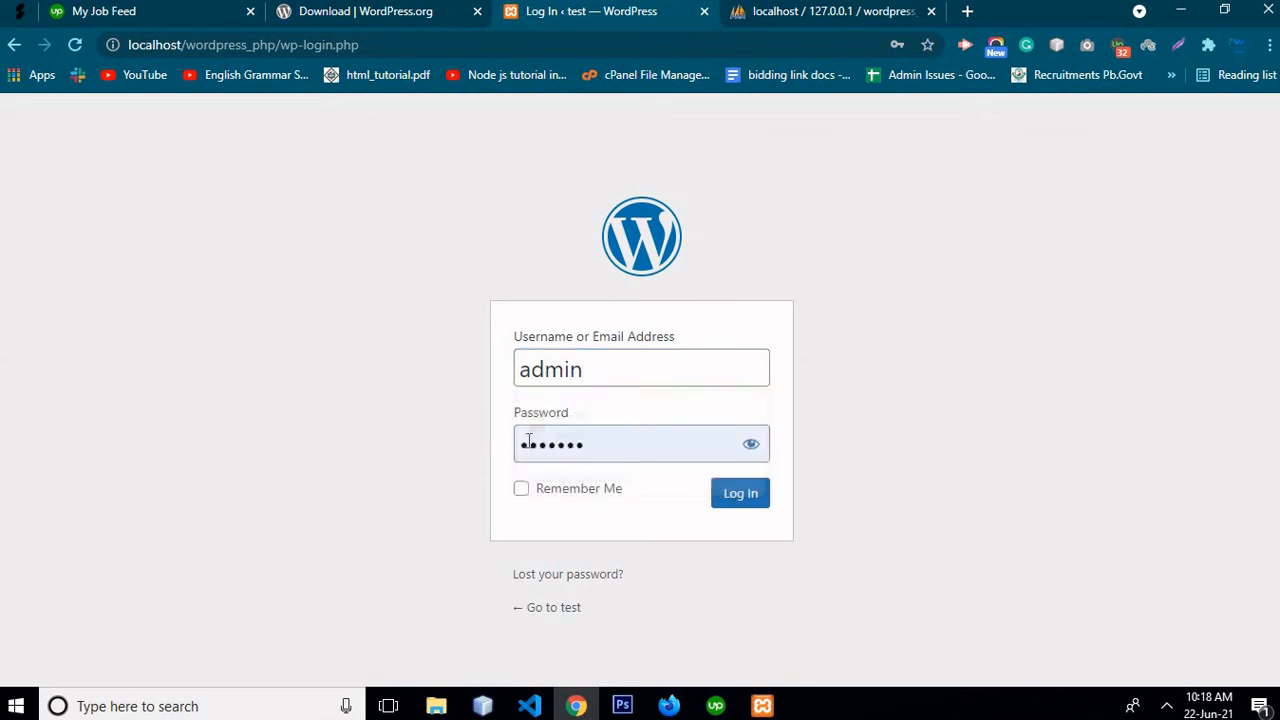
Replace the prefilled password with the account password and log in
{"action": "double_click", "coordinate": [557, 459]}
{"action": "left_click", "coordinate": [557, 461]}
{"action": "key", "text": "BackSpace"}
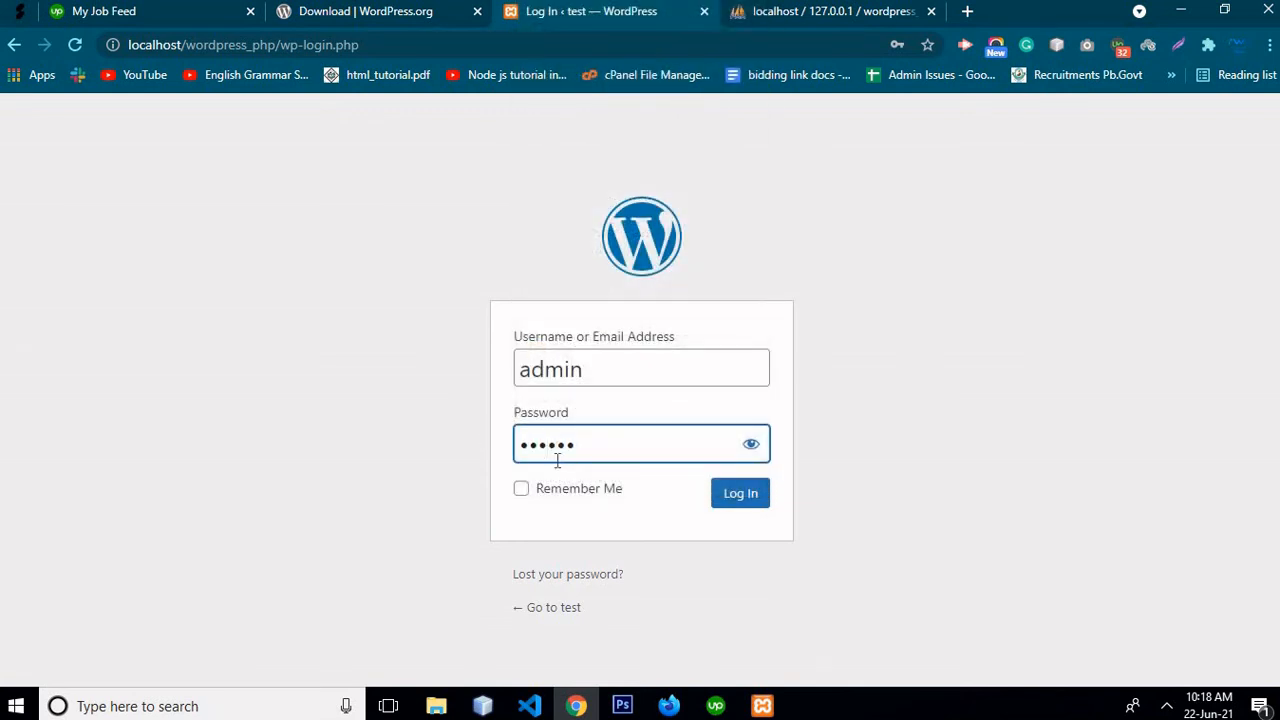
{"action": "type", "text": "ad"}
{"action": "key", "text": "BackSpace"}
{"action": "key", "text": "BackSpace"}
{"action": "key", "text": "BackSpace"}
{"action": "key", "text": "ctrl+a"}
{"action": "key", "text": "BackSpace"}
{"action": "type", "text": "admin123"}
{"action": "left_click", "coordinate": [728, 494]}
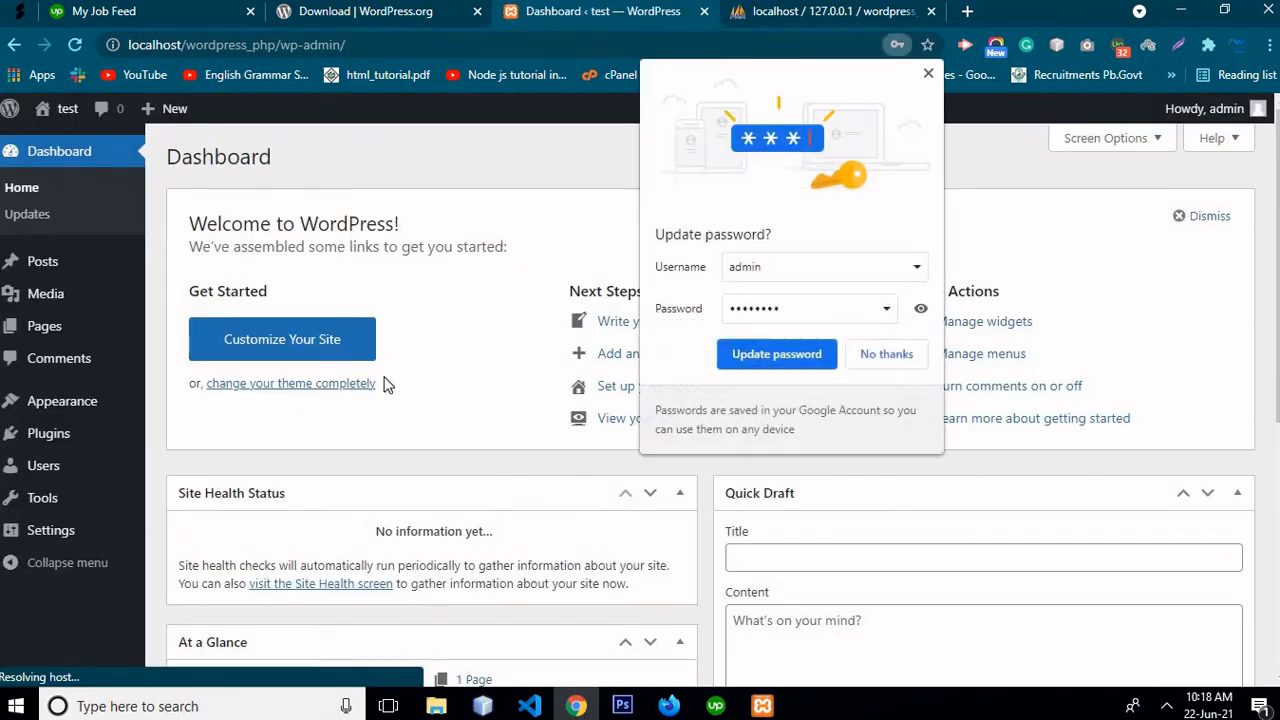
Dismiss the password prompt and visit the site from the admin bar's site menu
{"action": "left_click", "coordinate": [808, 317]}
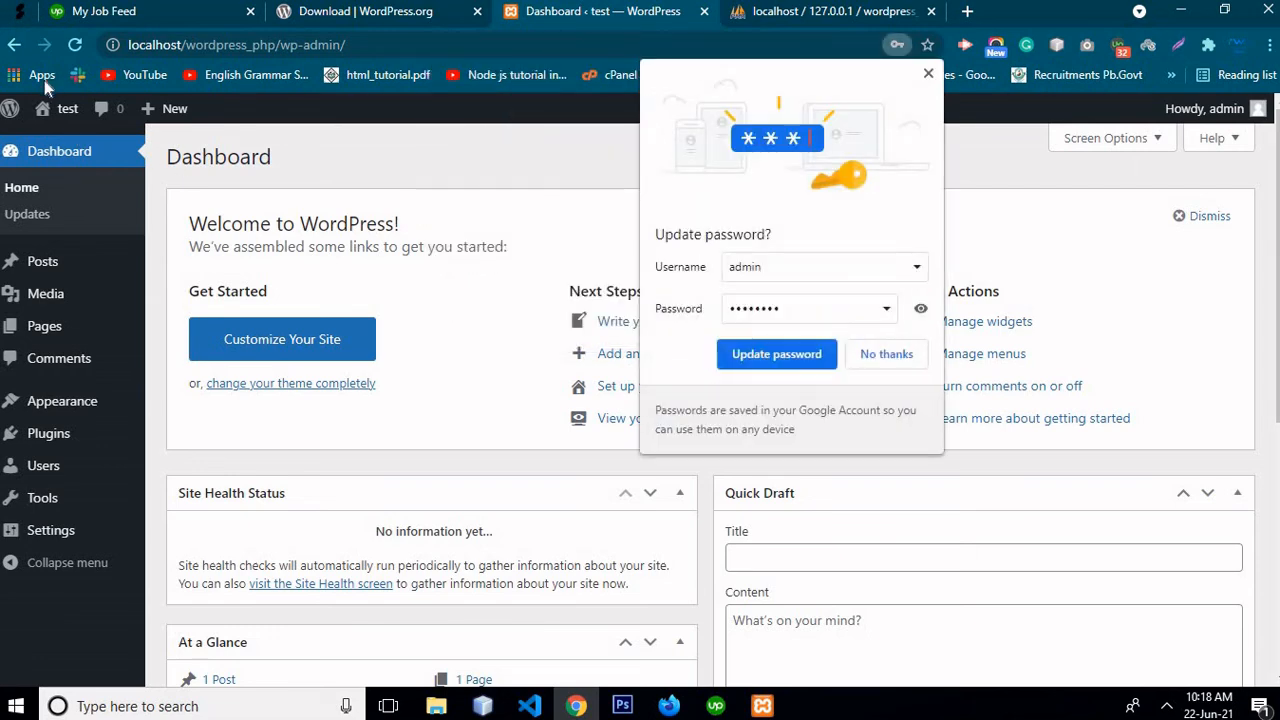
{"action": "mouse_move", "coordinate": [45, 108]}
{"action": "left_click", "coordinate": [59, 144]}
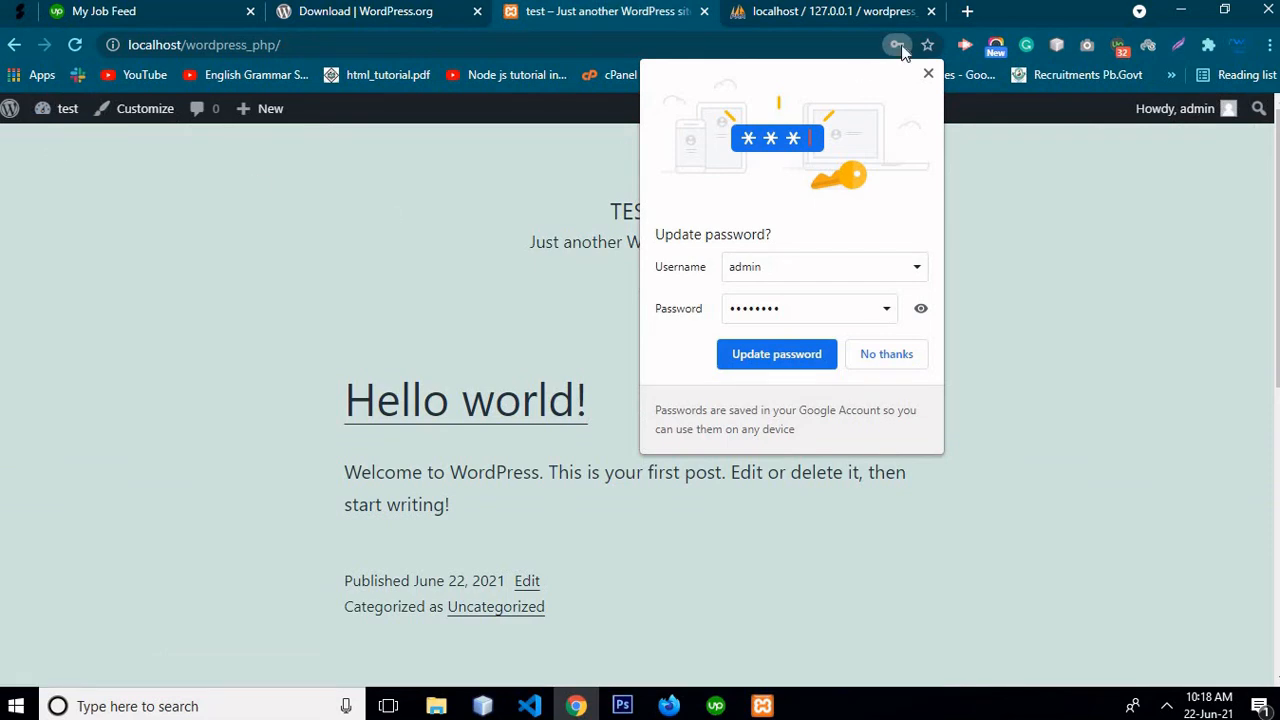
Close the password bubble and scroll through the front page's Hello world! post
{"action": "left_click", "coordinate": [928, 73]}
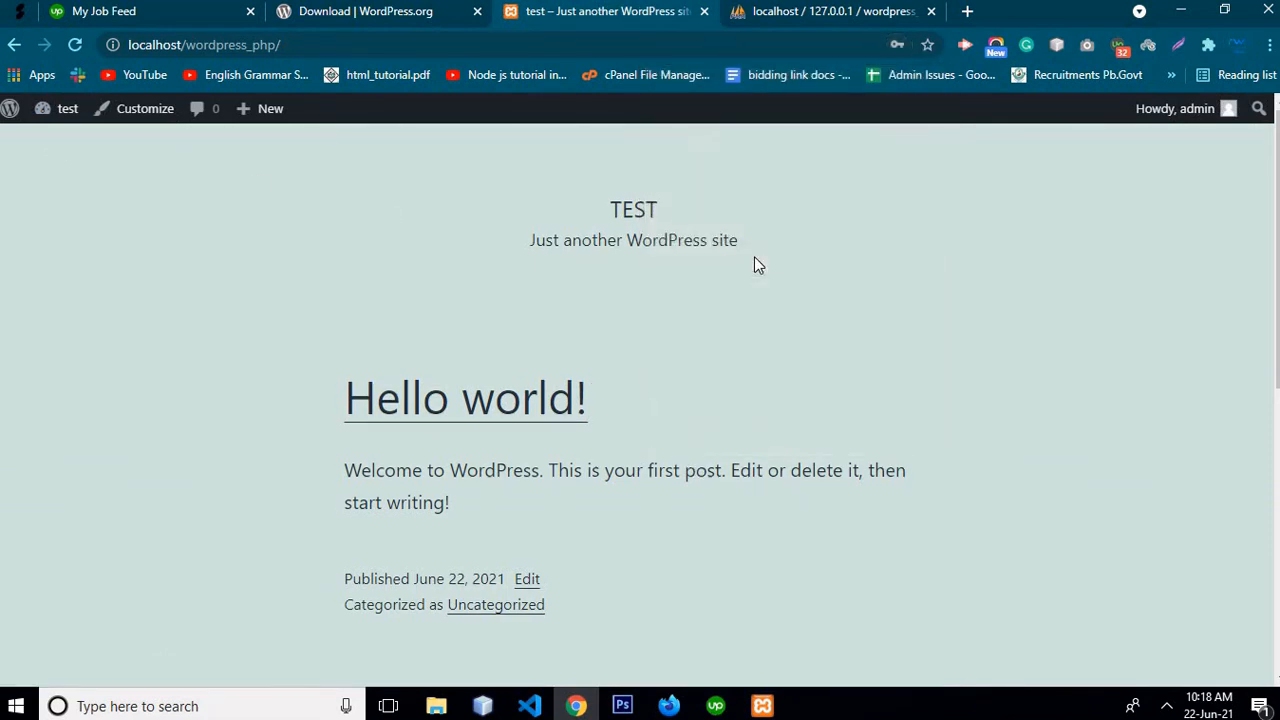
{"action": "scroll", "coordinate": [754, 256], "scroll_direction": "down", "scroll_amount": 8}
{"action": "scroll", "coordinate": [754, 256], "scroll_direction": "up", "scroll_amount": 8}
{"action": "scroll", "coordinate": [756, 264], "scroll_direction": "down", "scroll_amount": 7}
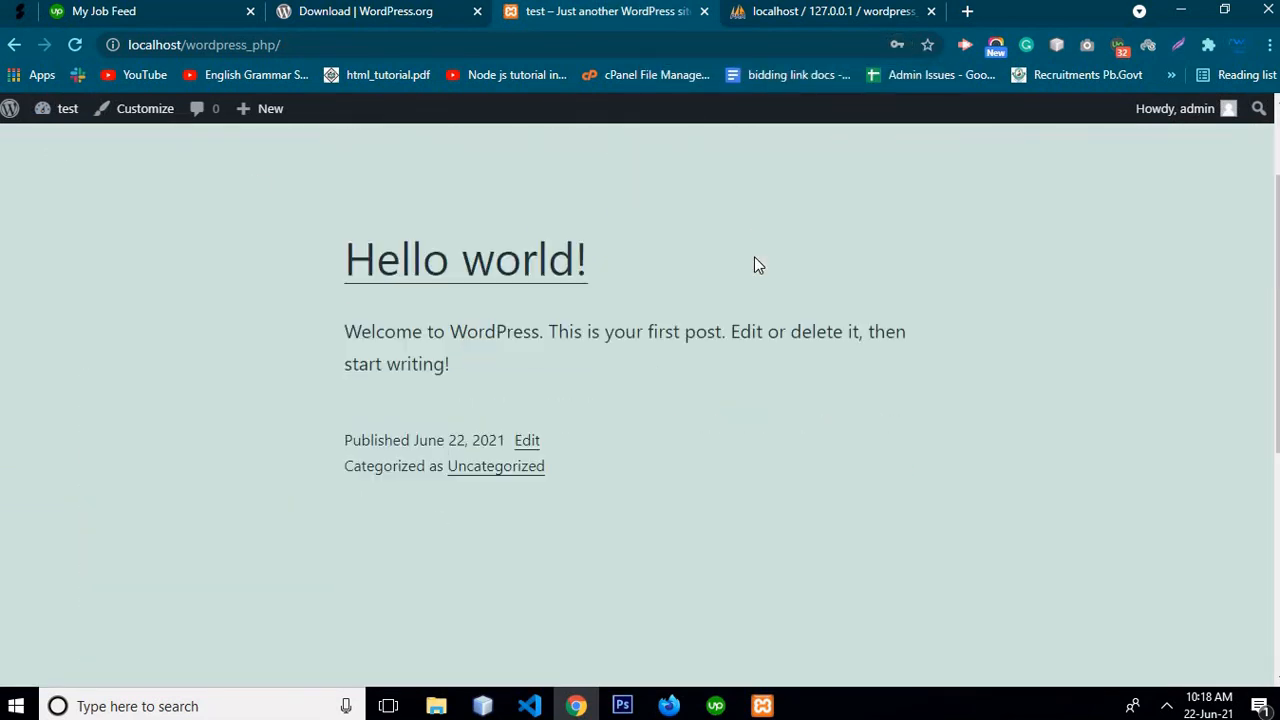
{"action": "scroll", "coordinate": [756, 264], "scroll_direction": "up", "scroll_amount": 6}
{"action": "scroll", "coordinate": [756, 264], "scroll_direction": "down", "scroll_amount": 7}
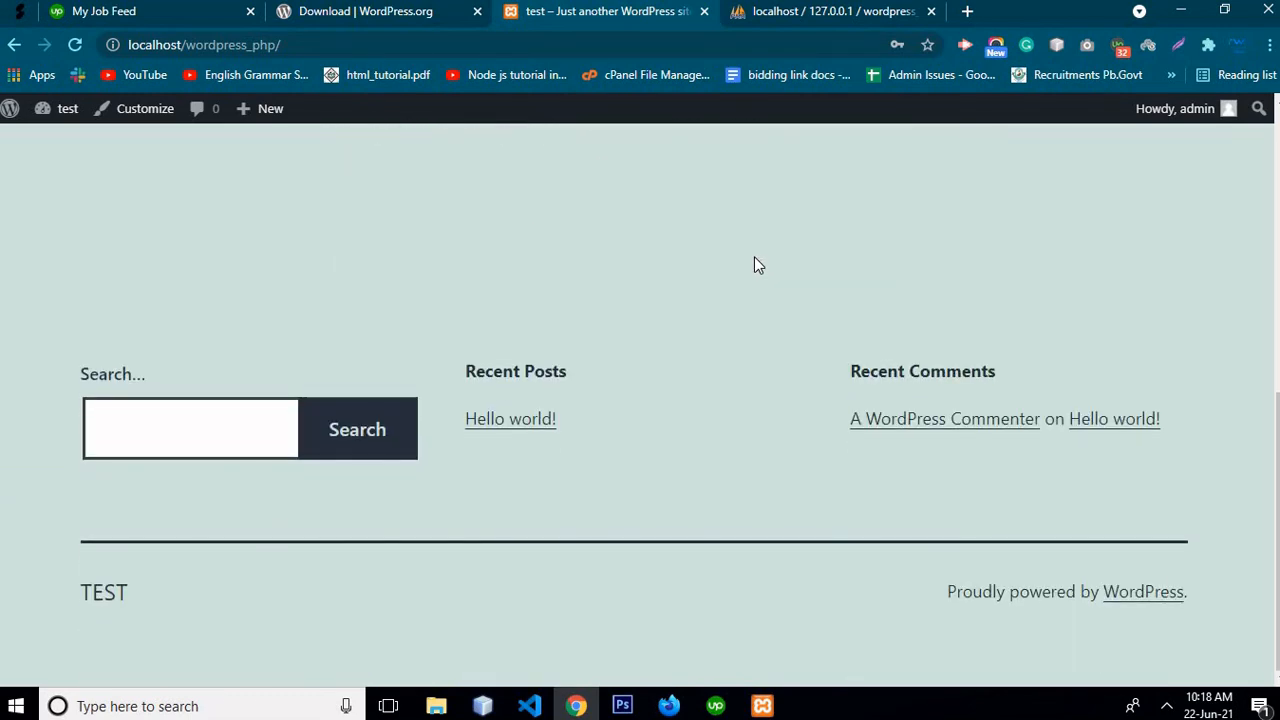
{"action": "scroll", "coordinate": [754, 266], "scroll_direction": "up", "scroll_amount": 8}
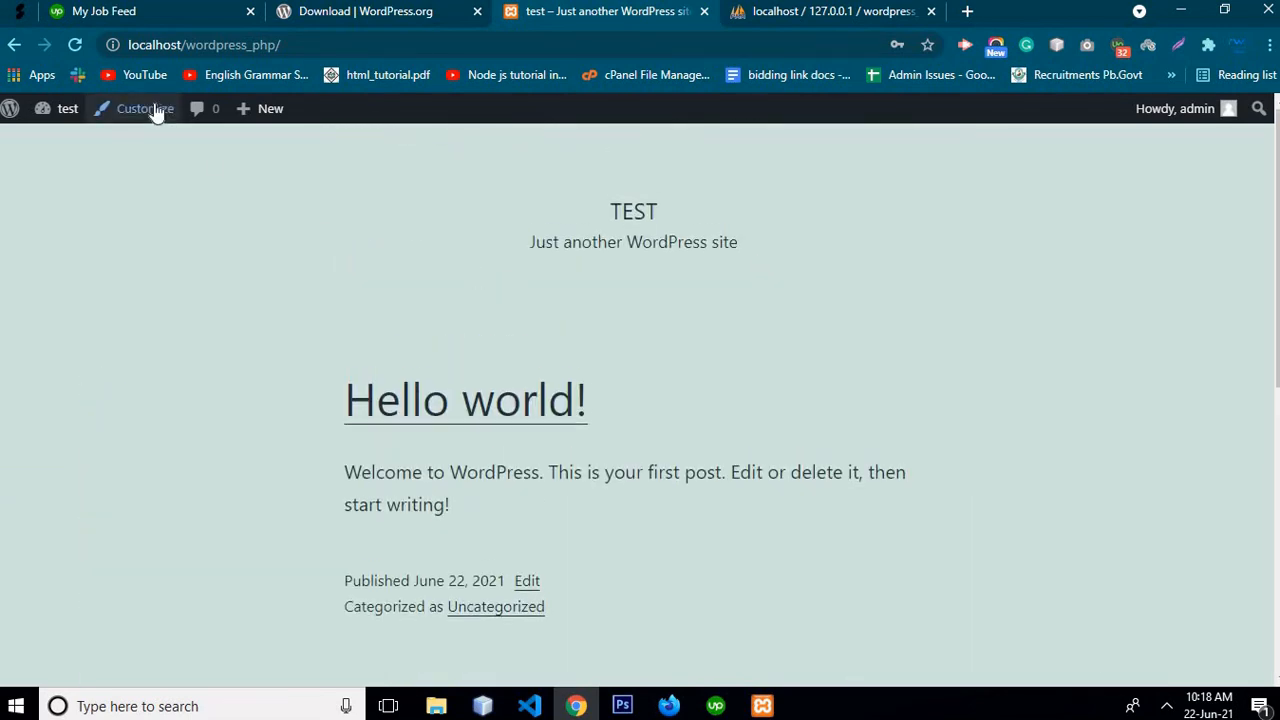